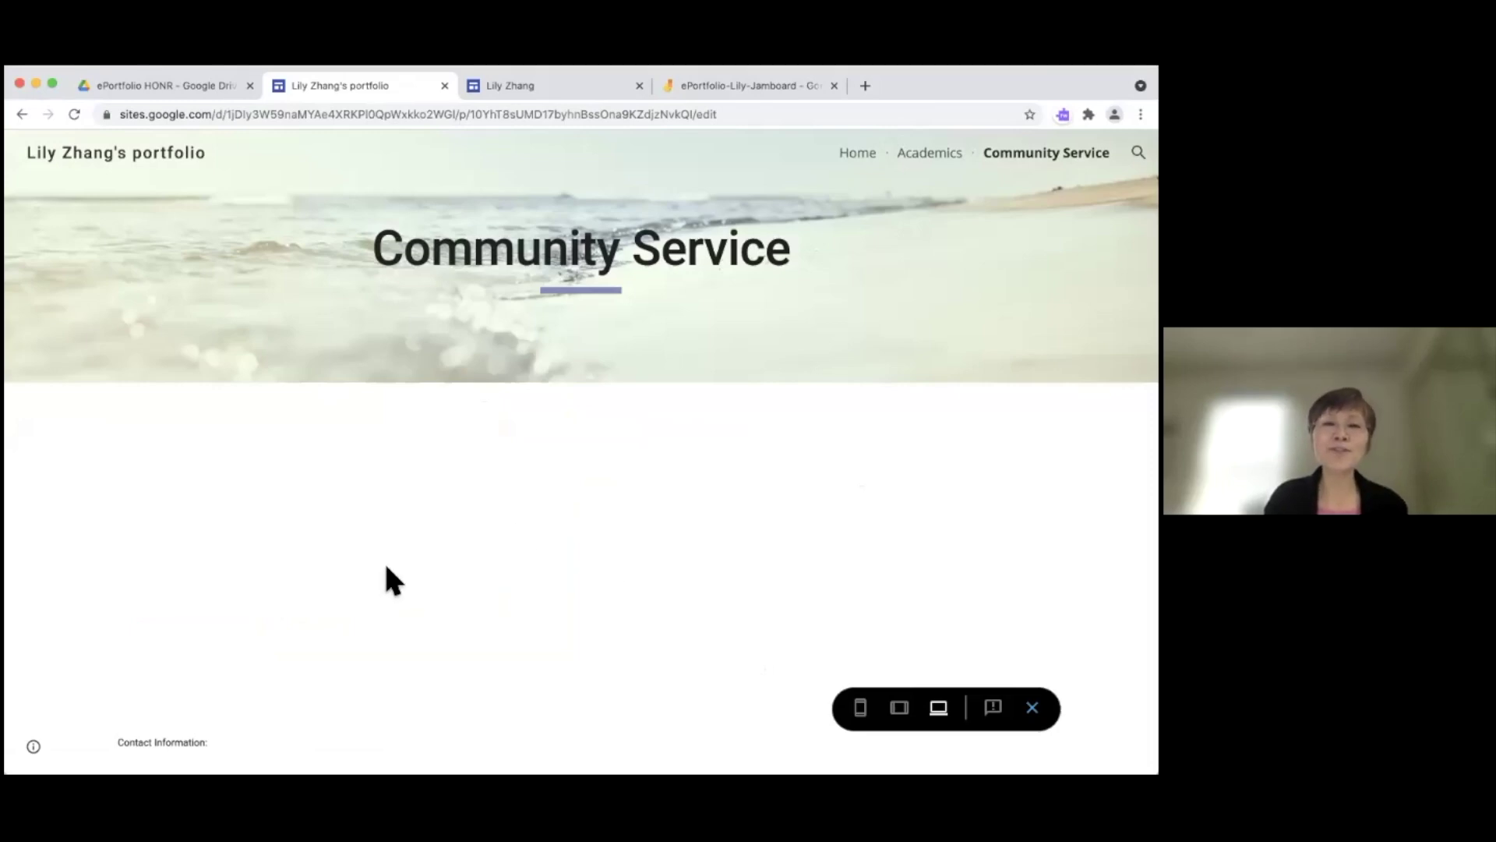
# - In Google Drive, open the Honors video document from the images samples folder and copy its YouTube link
pyautogui.click(154, 86)
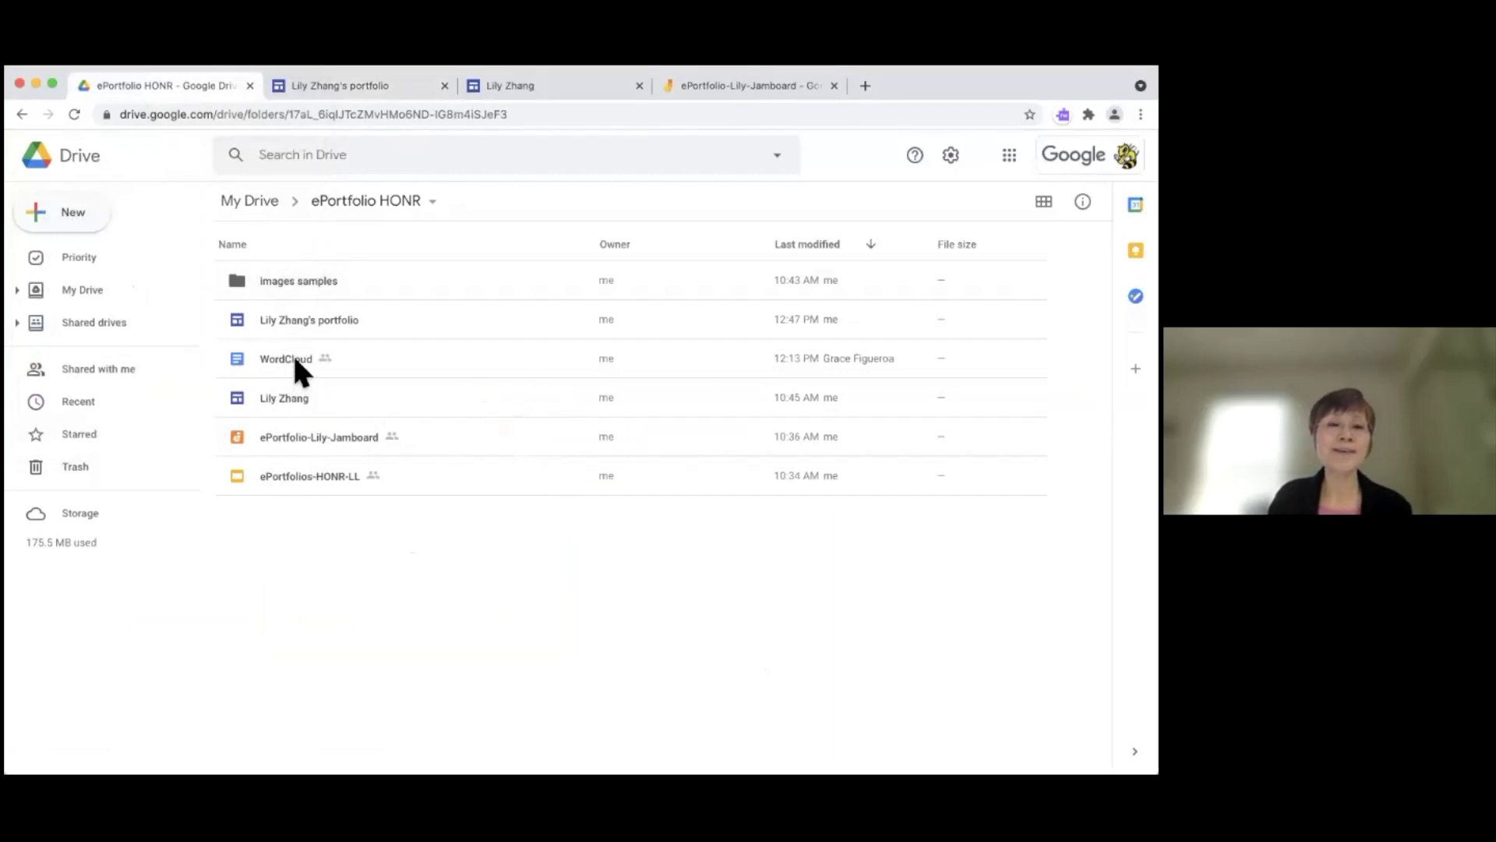
pyautogui.rightClick(300, 276)
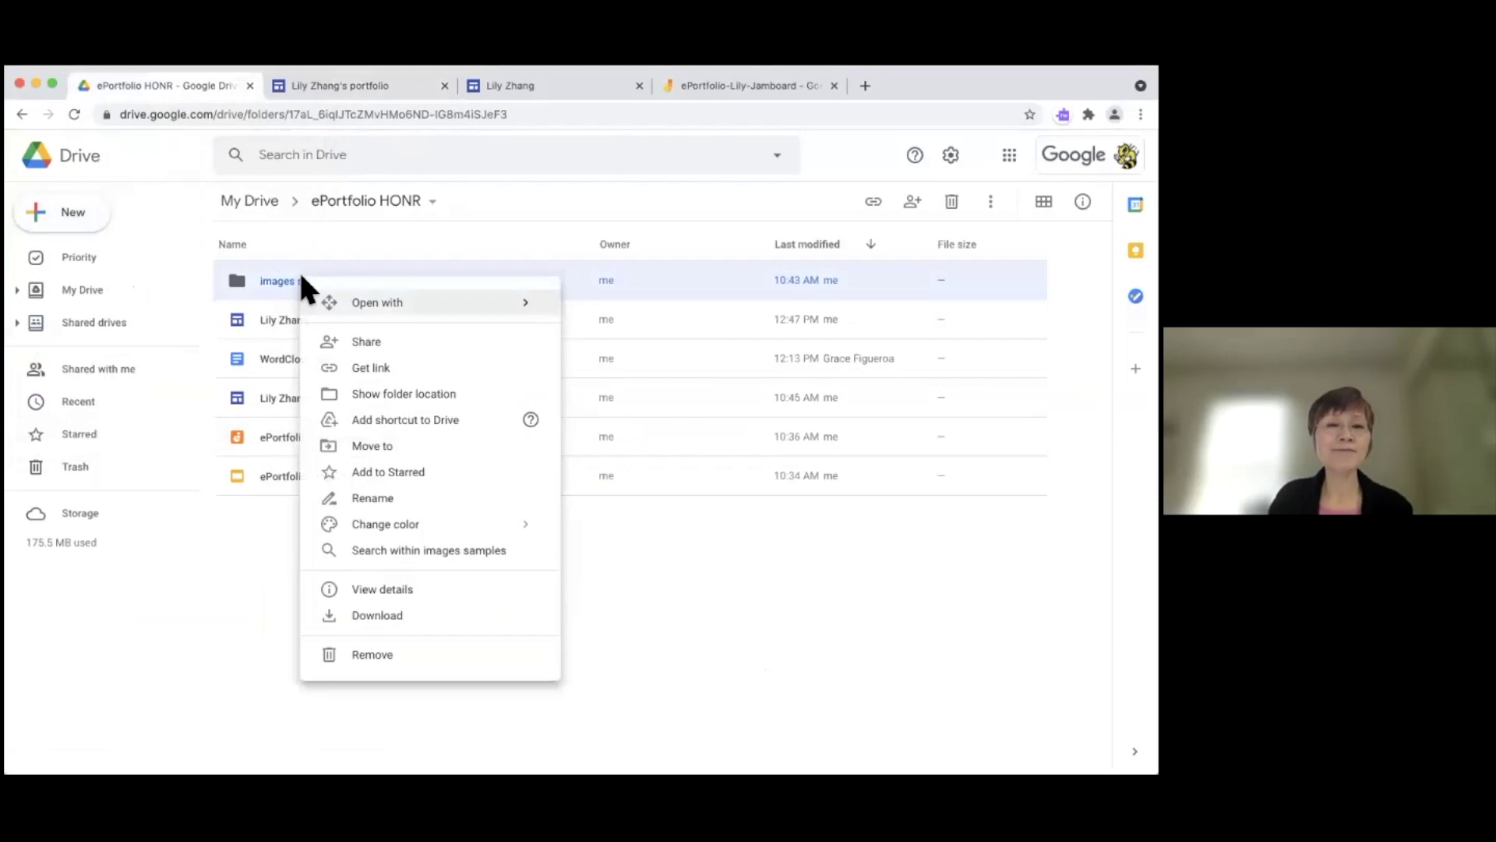
pyautogui.click(280, 285)
pyautogui.doubleClick(281, 285)
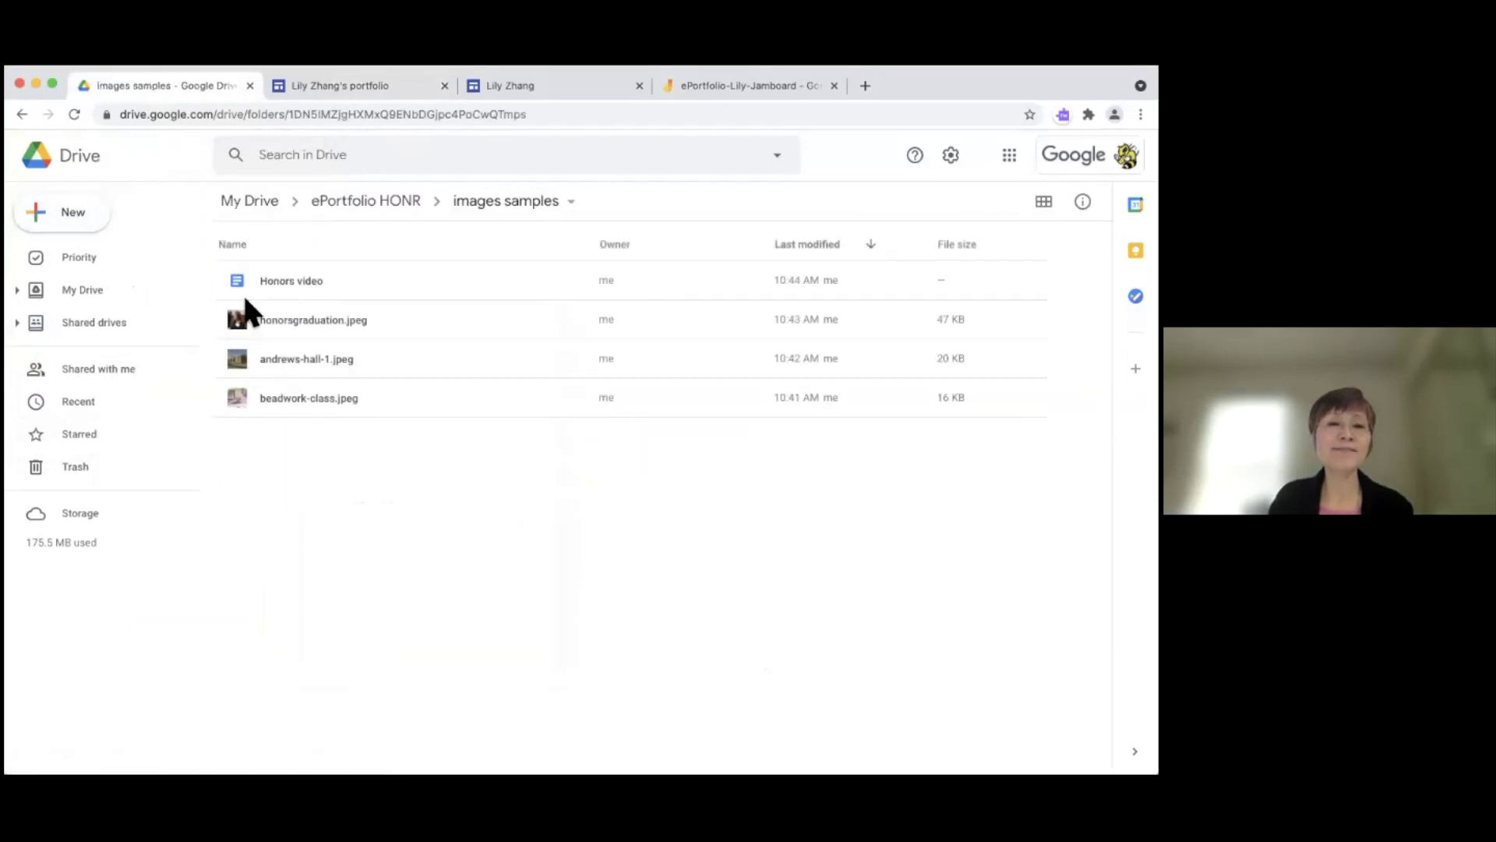
pyautogui.click(258, 277)
pyautogui.doubleClick(258, 279)
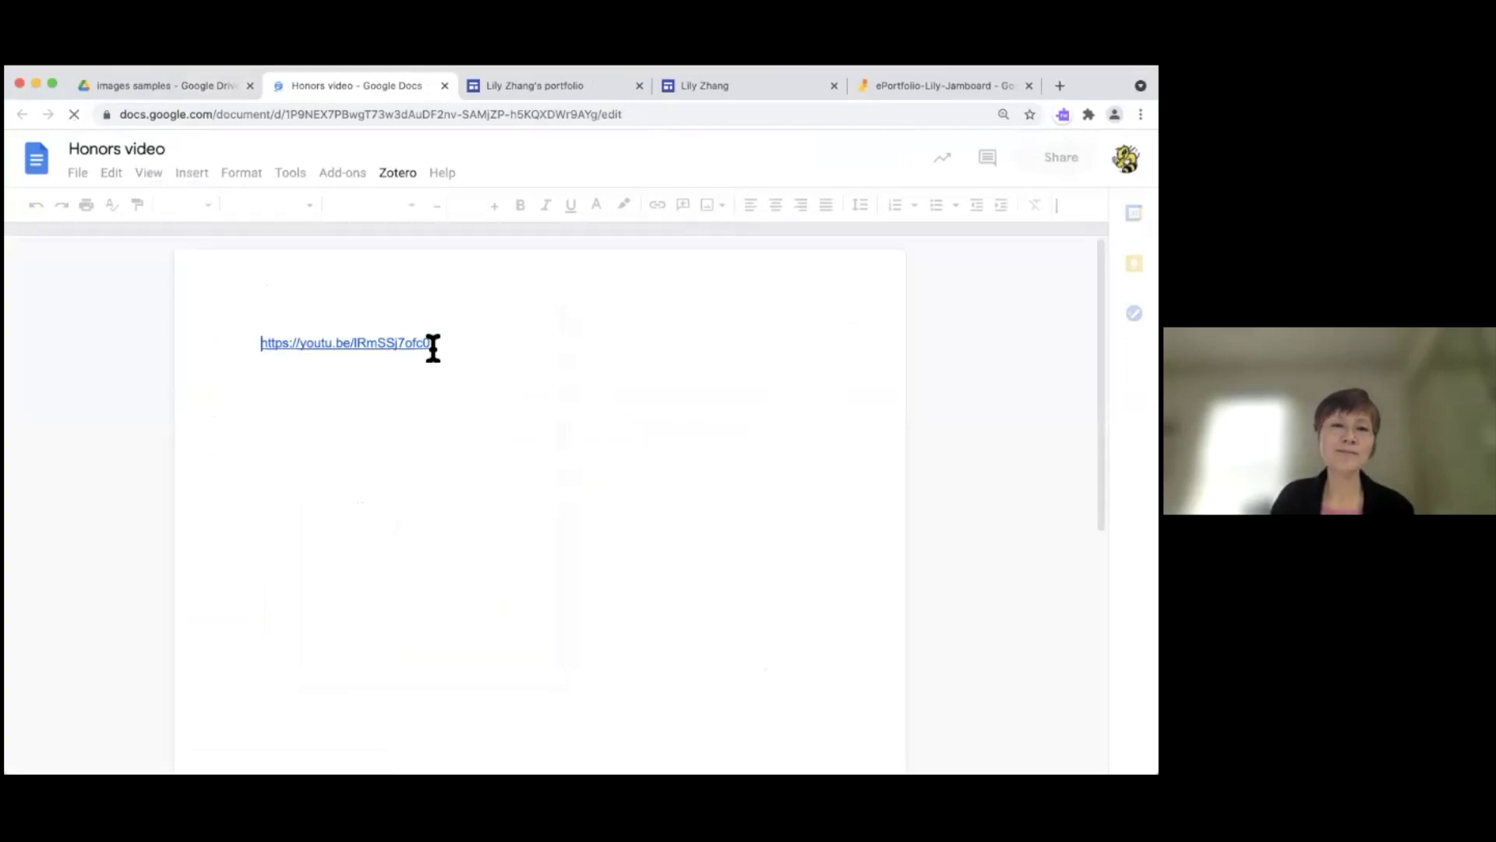
pyautogui.moveTo(431, 345); pyautogui.dragTo(417, 345)
pyautogui.moveTo(248, 337); pyautogui.dragTo(257, 338)
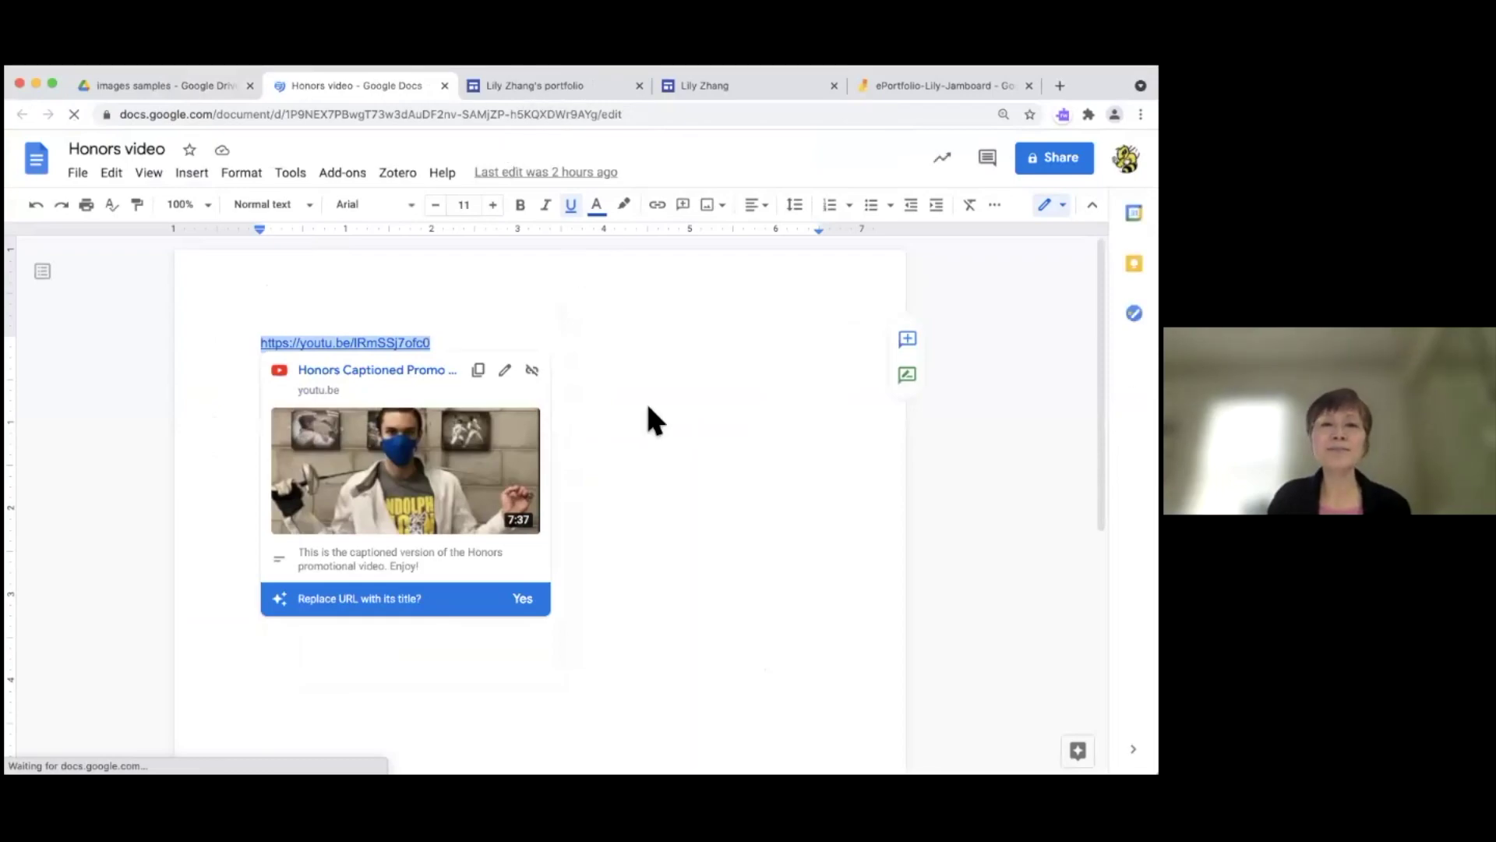
pyautogui.click(559, 74)
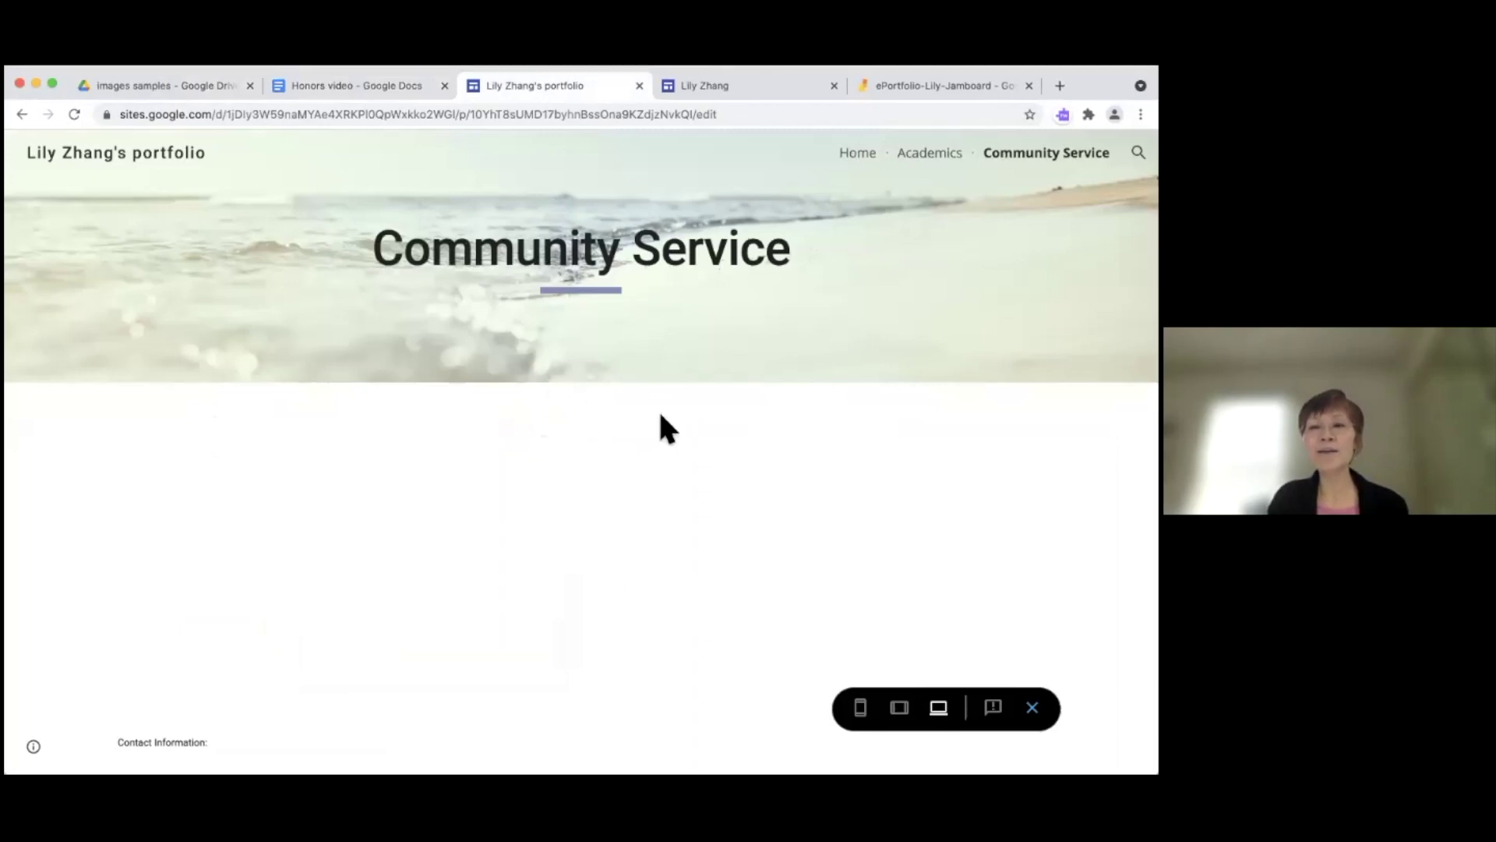
pyautogui.click(1032, 707)
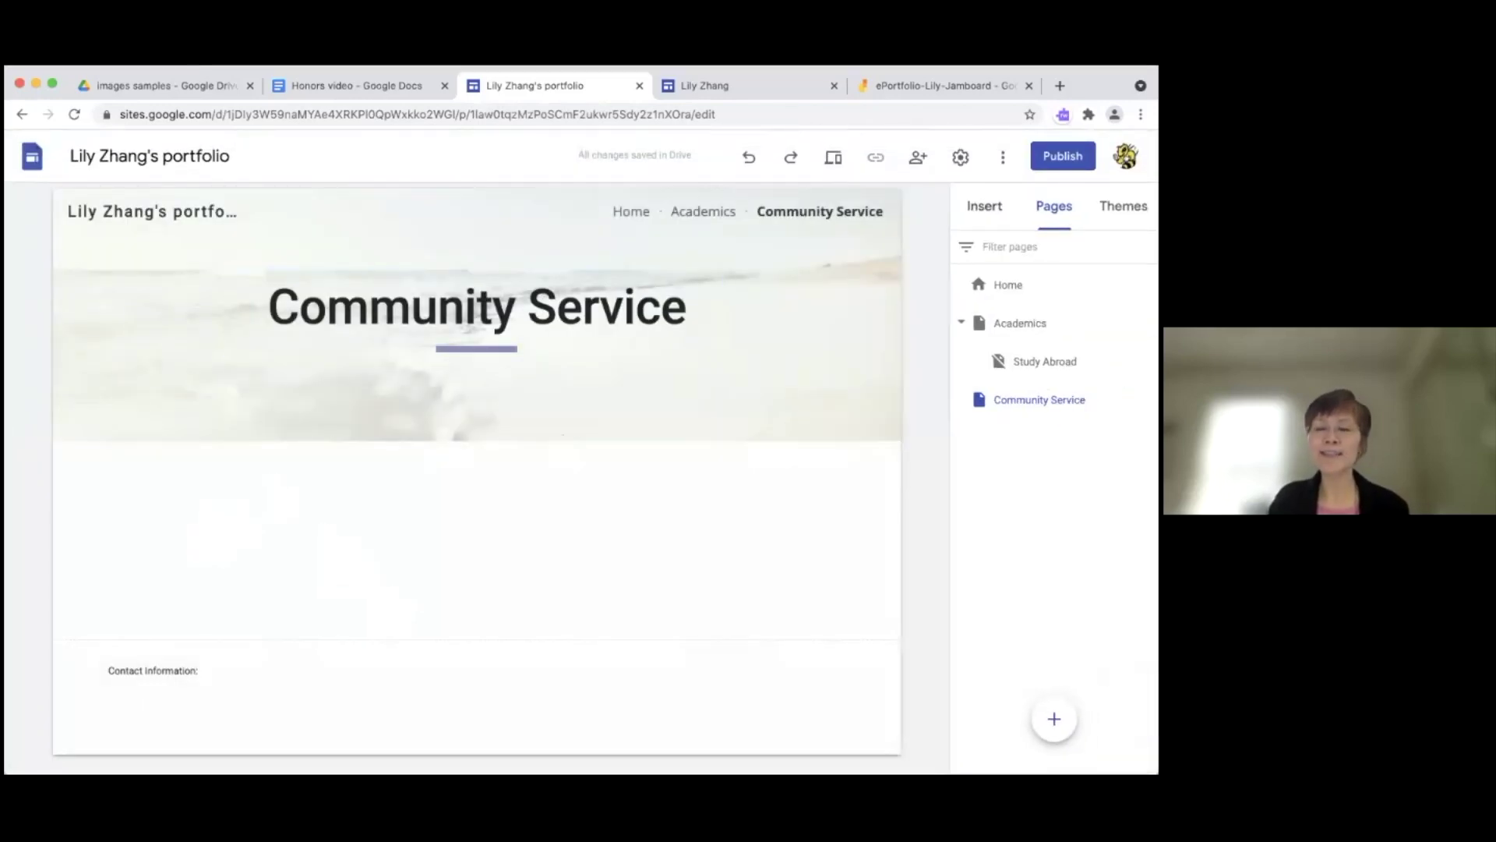
pyautogui.click(984, 206)
pyautogui.scroll(-2, 1052, 546)
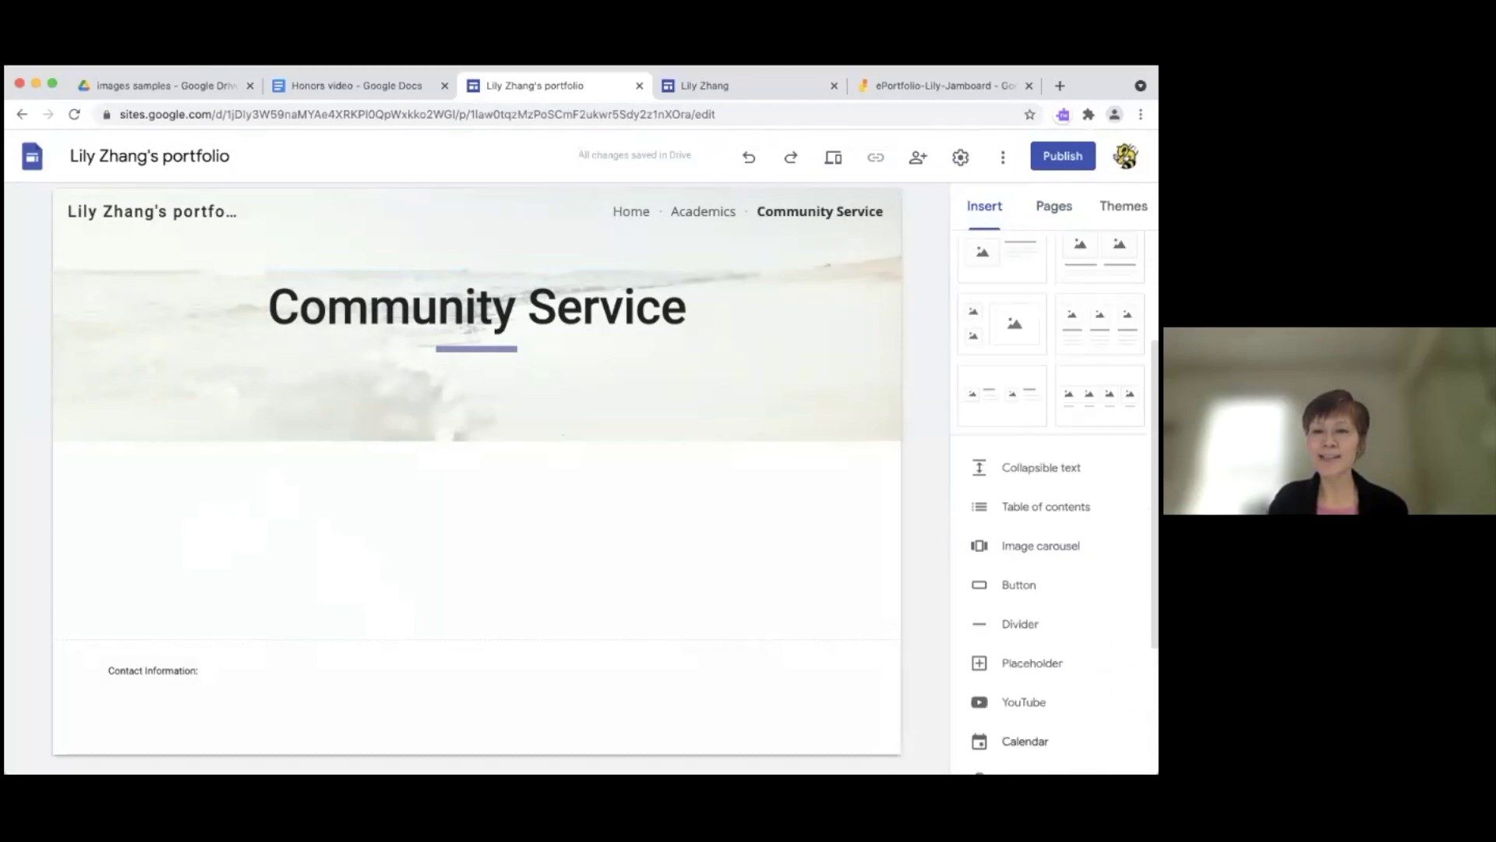
pyautogui.click(1029, 701)
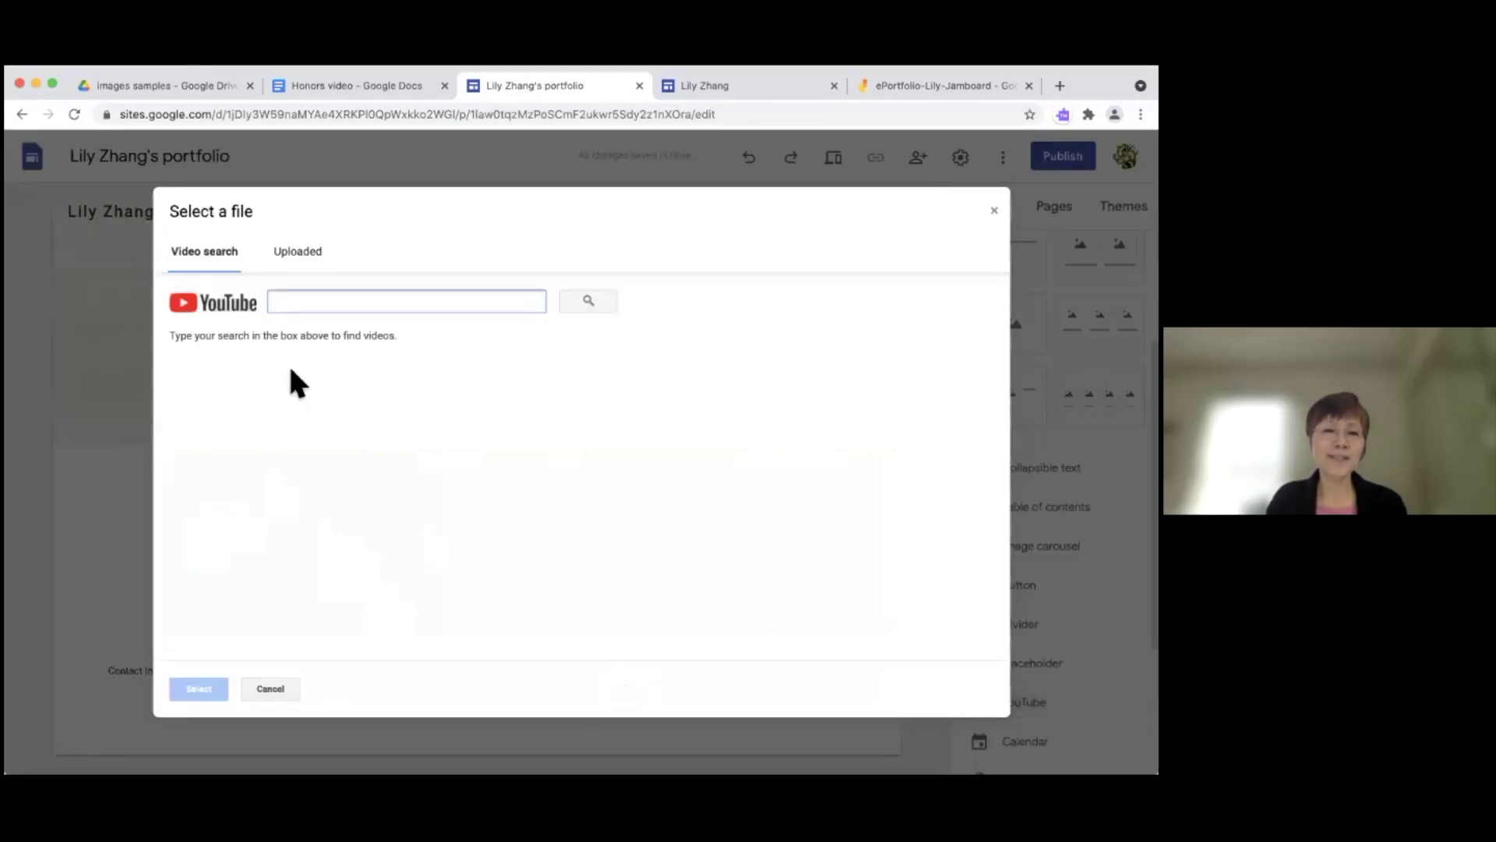
pyautogui.write('https://youtu.be/lRmSSj7ofc0')
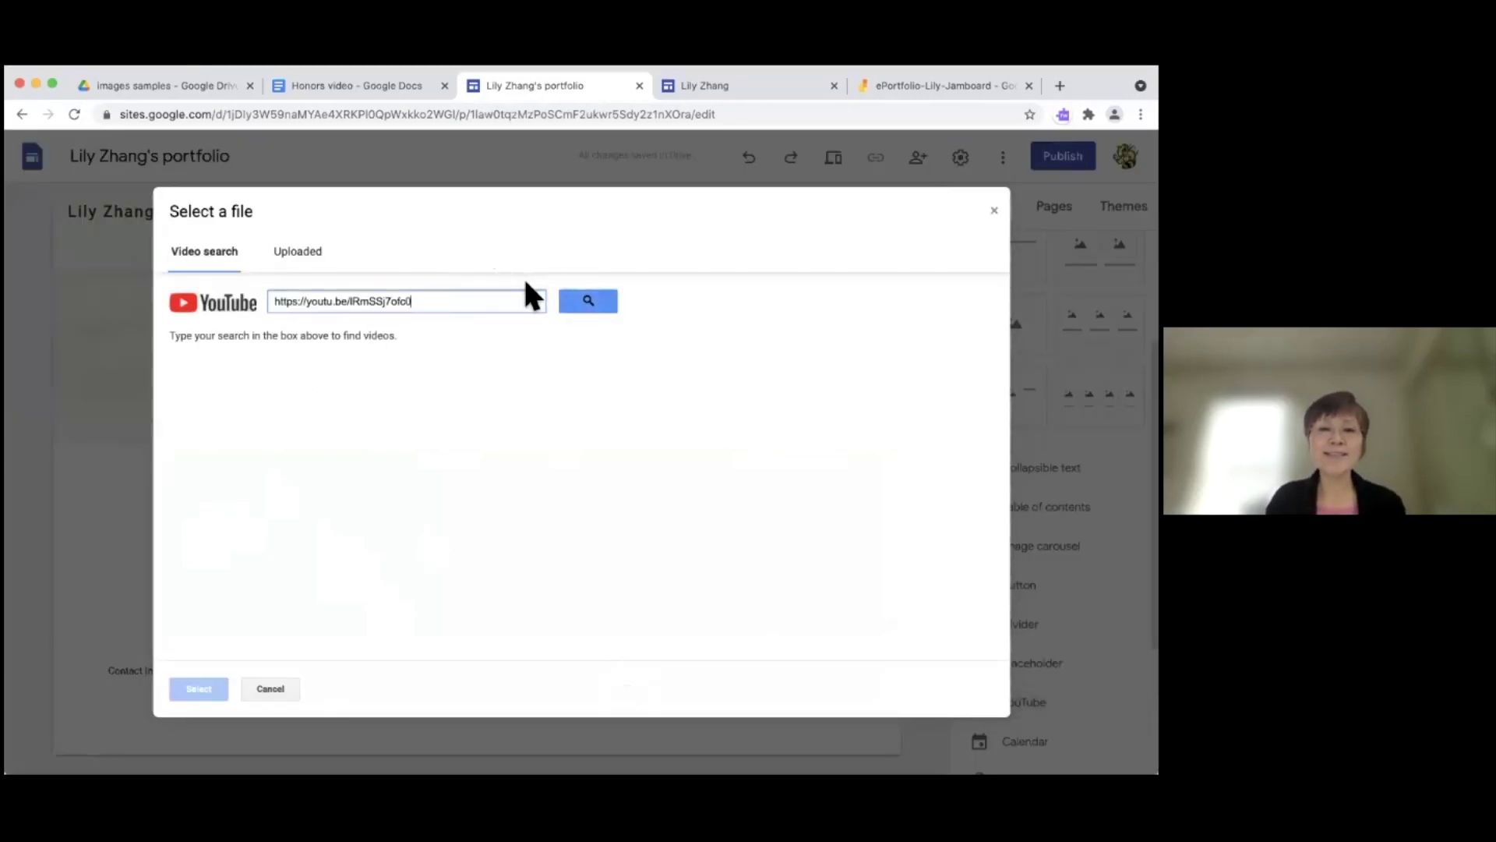
pyautogui.click(586, 304)
pyautogui.click(300, 378)
pyautogui.click(201, 689)
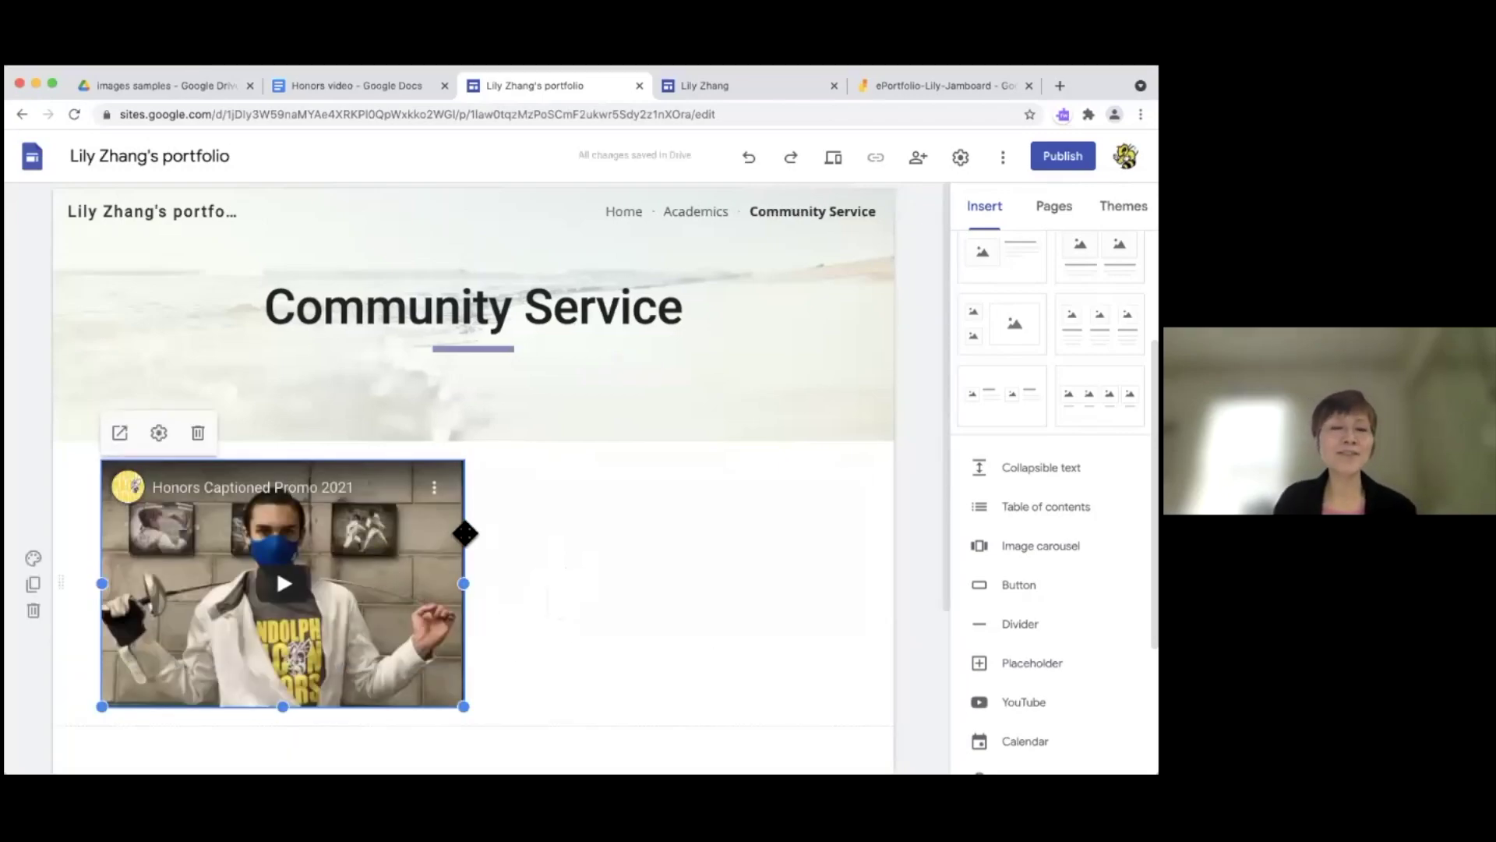
pyautogui.click(553, 563)
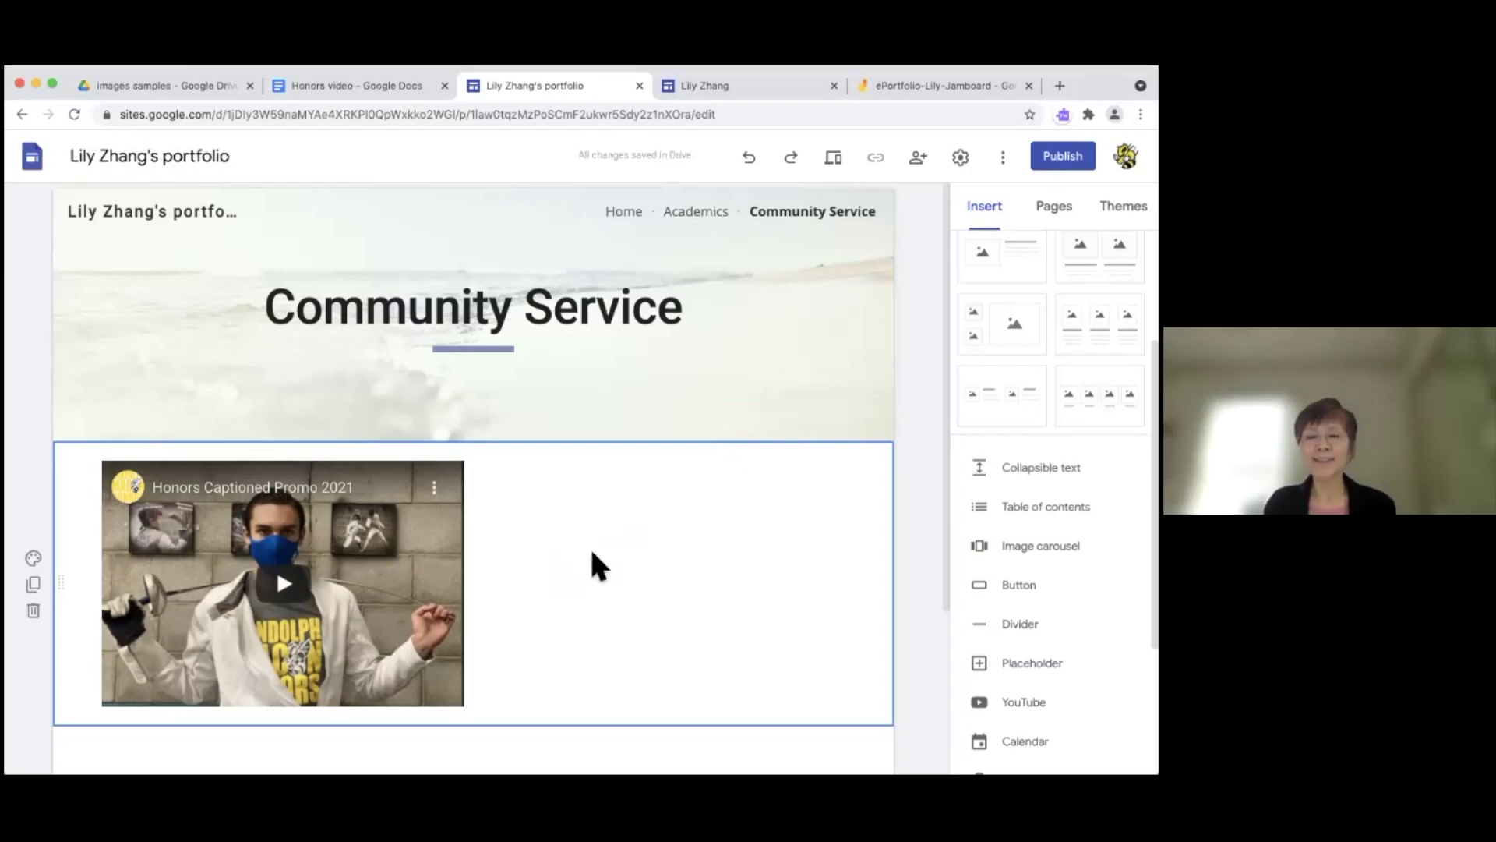
# - Start publishing the site and examine the proposed web address, especially its ending
pyautogui.scroll(-3, 550, 567)
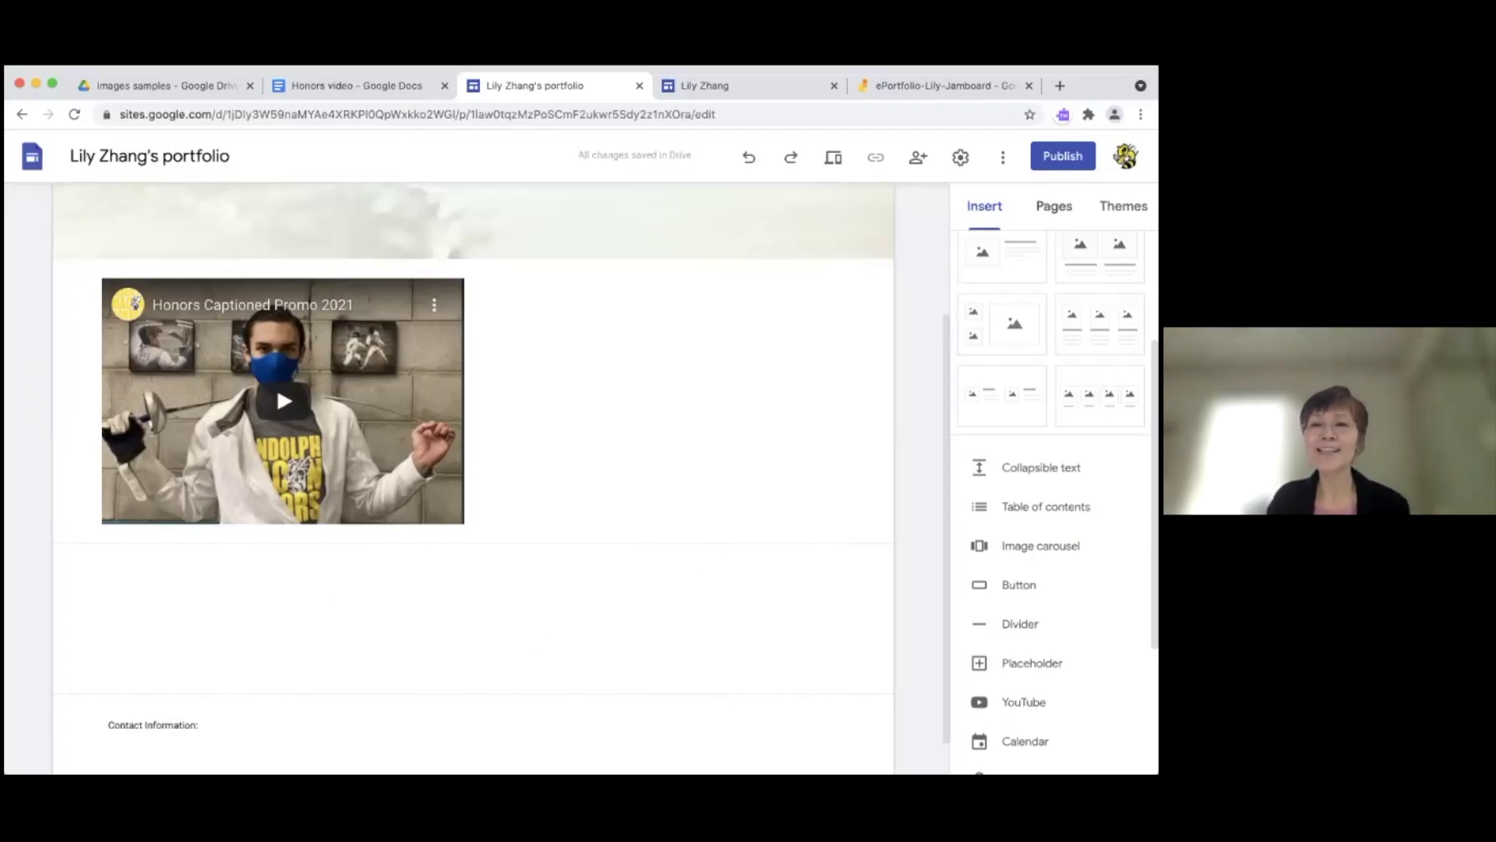
pyautogui.click(1063, 156)
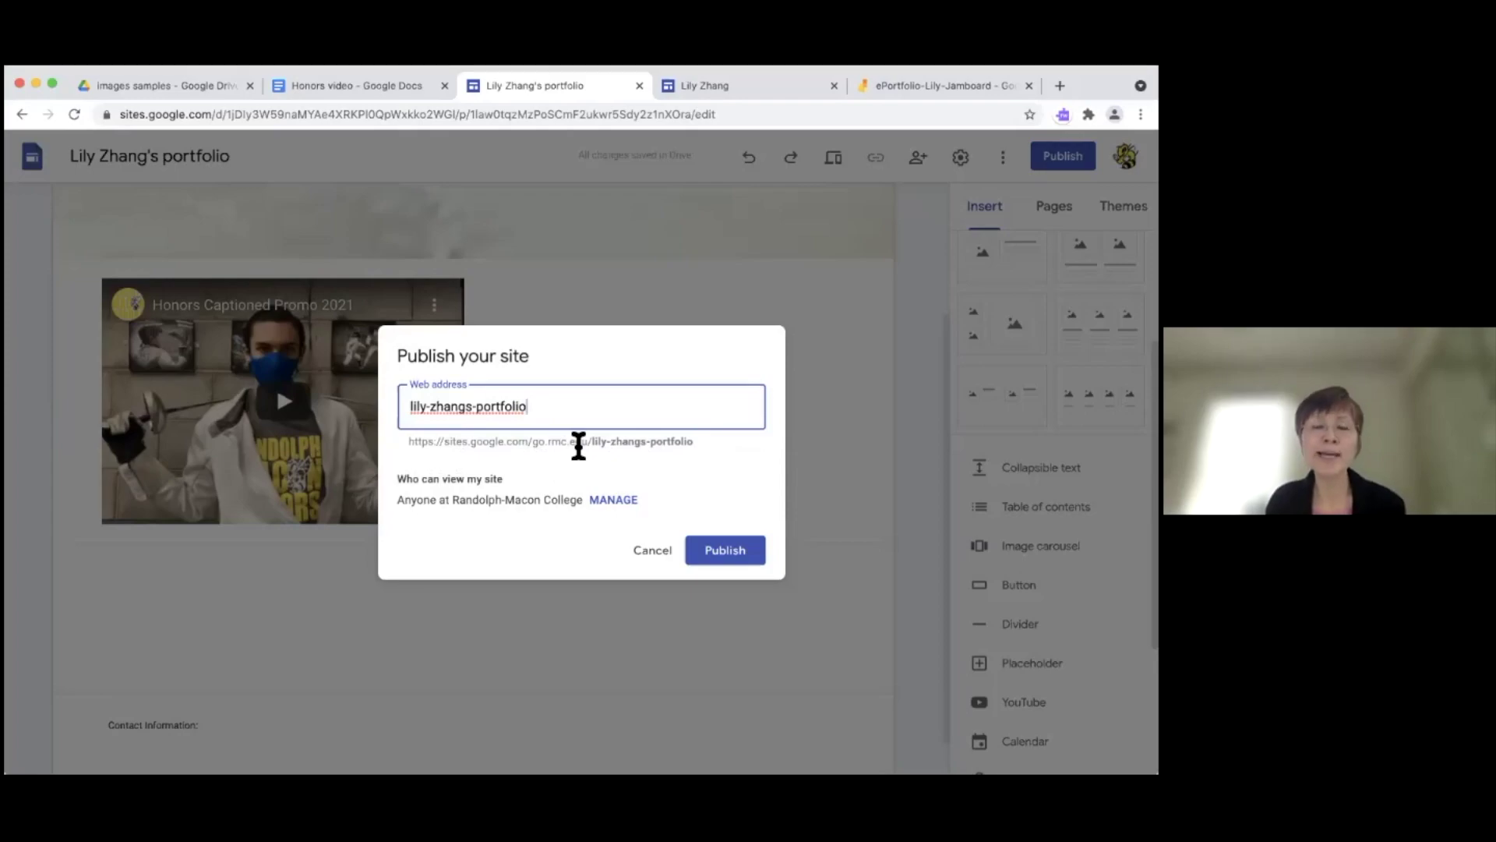
pyautogui.click(683, 444)
pyautogui.moveTo(592, 444); pyautogui.dragTo(633, 447)
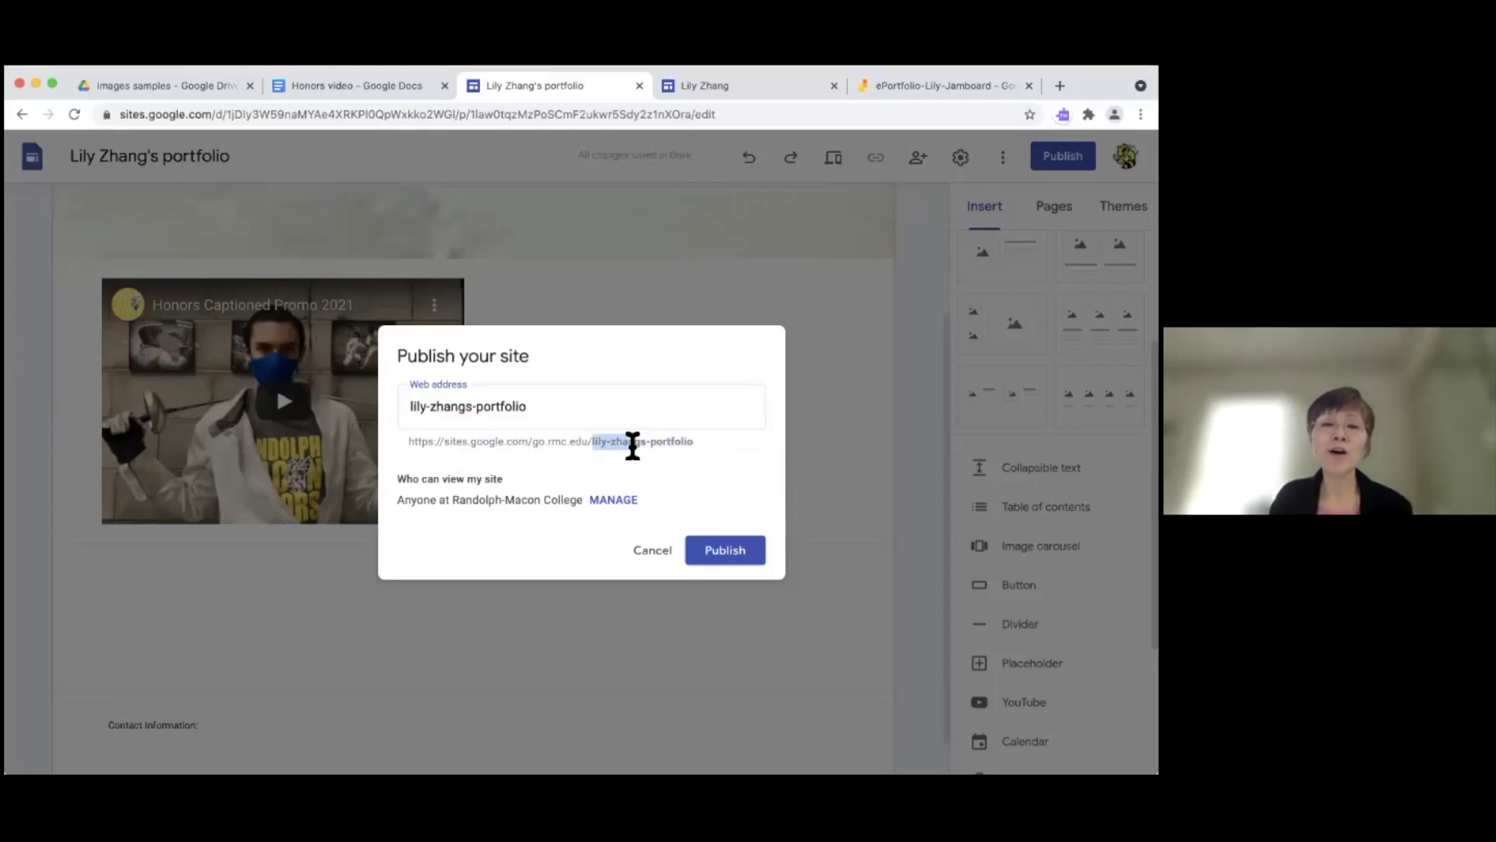
pyautogui.click(634, 442)
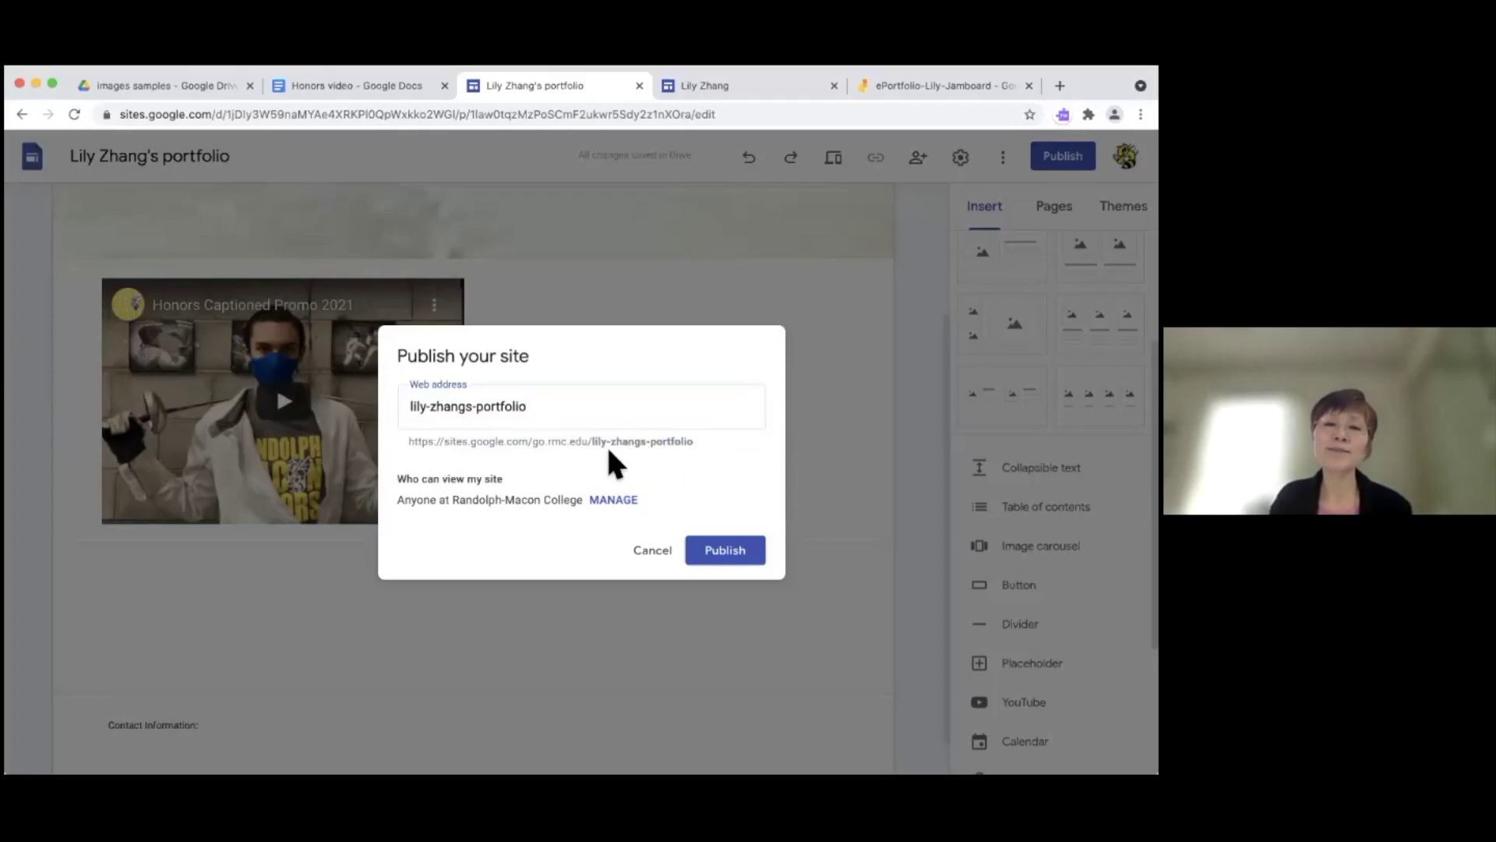
pyautogui.moveTo(694, 445); pyautogui.dragTo(607, 445)
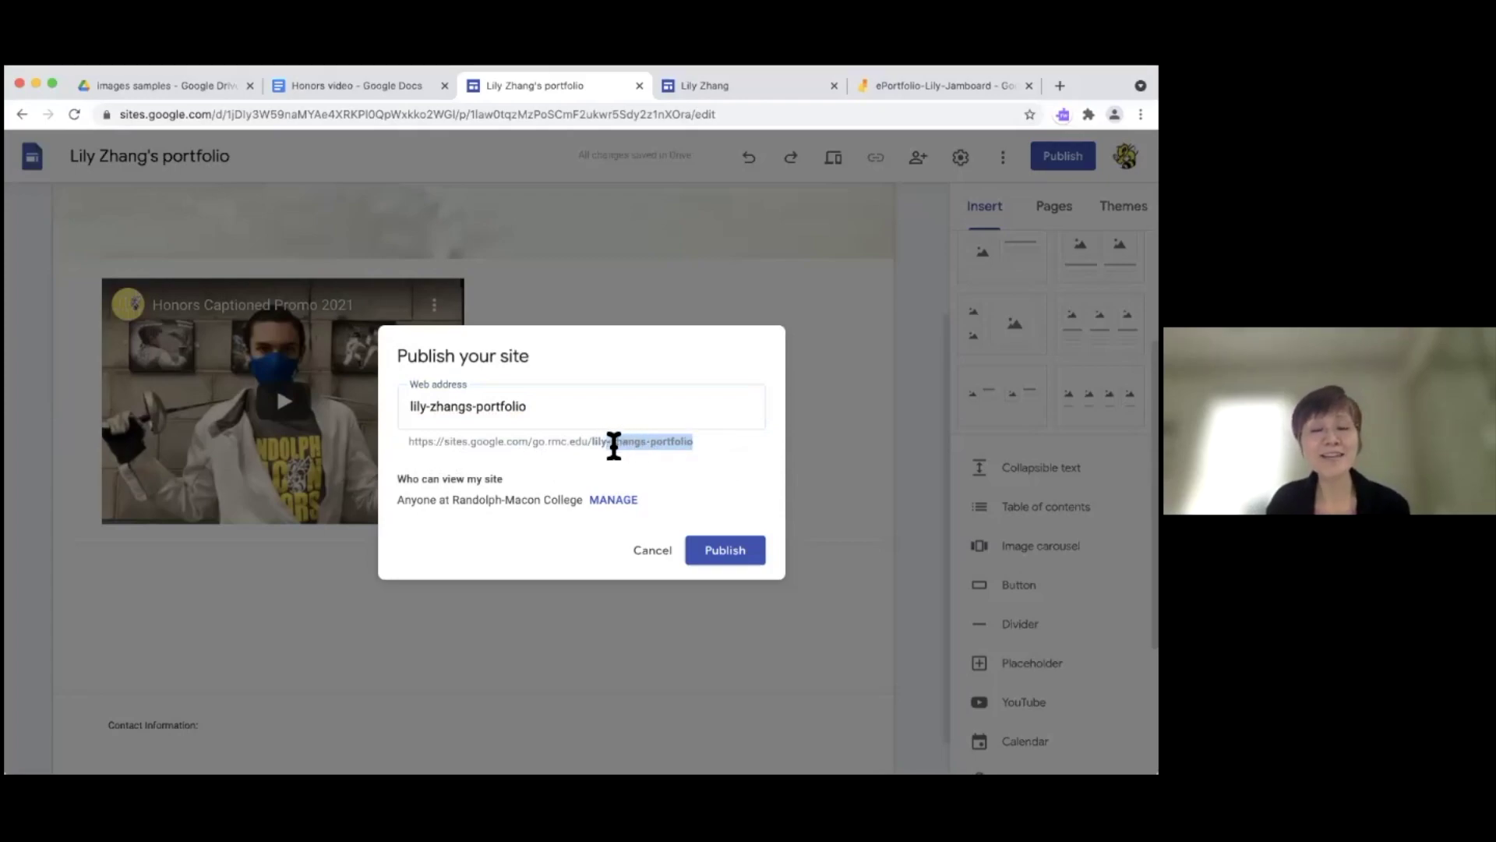
pyautogui.moveTo(611, 440); pyautogui.dragTo(702, 440)
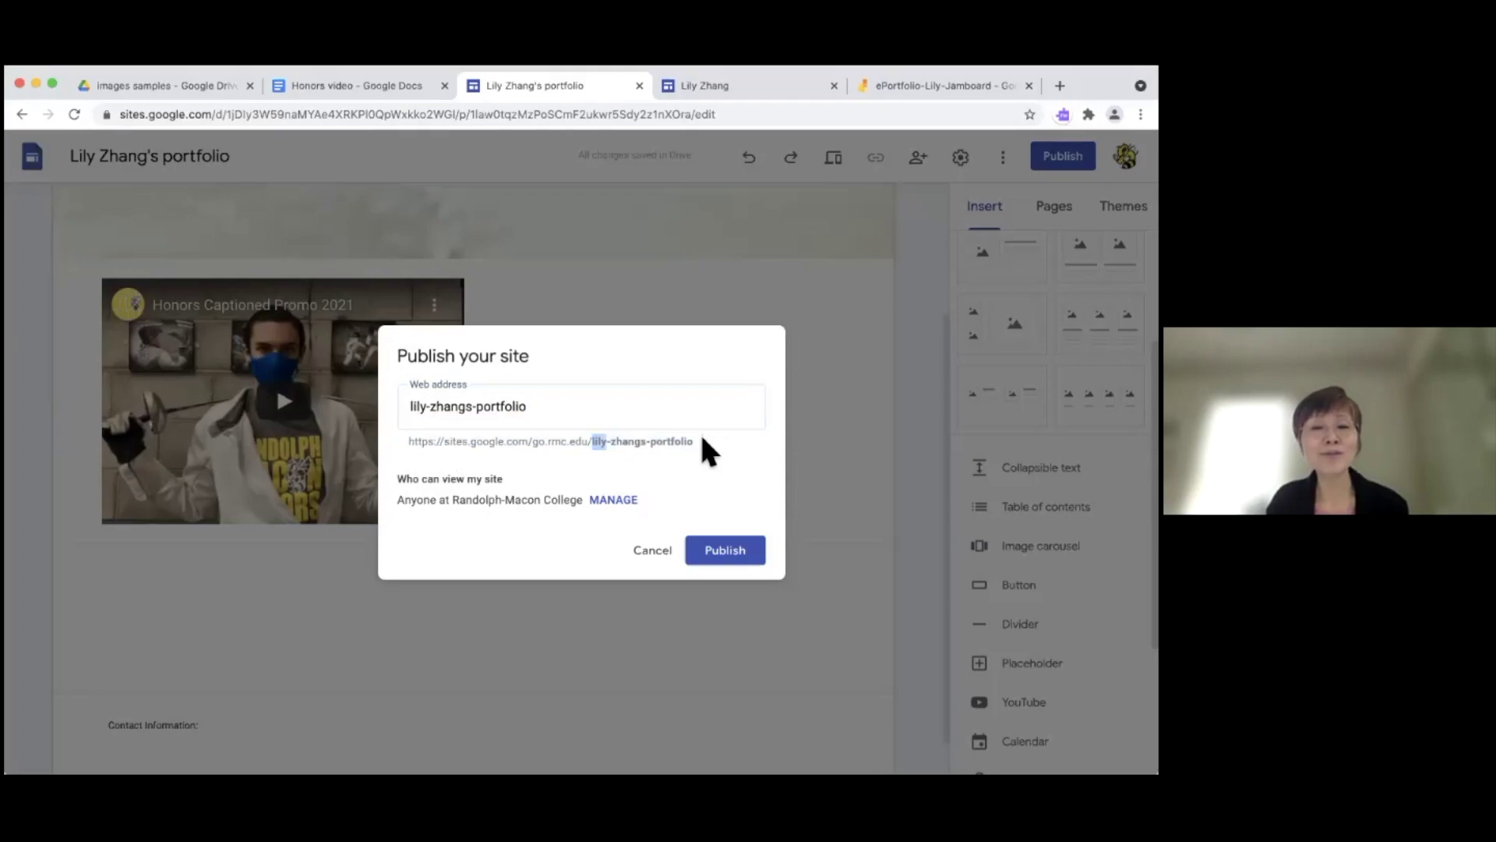
pyautogui.click(700, 438)
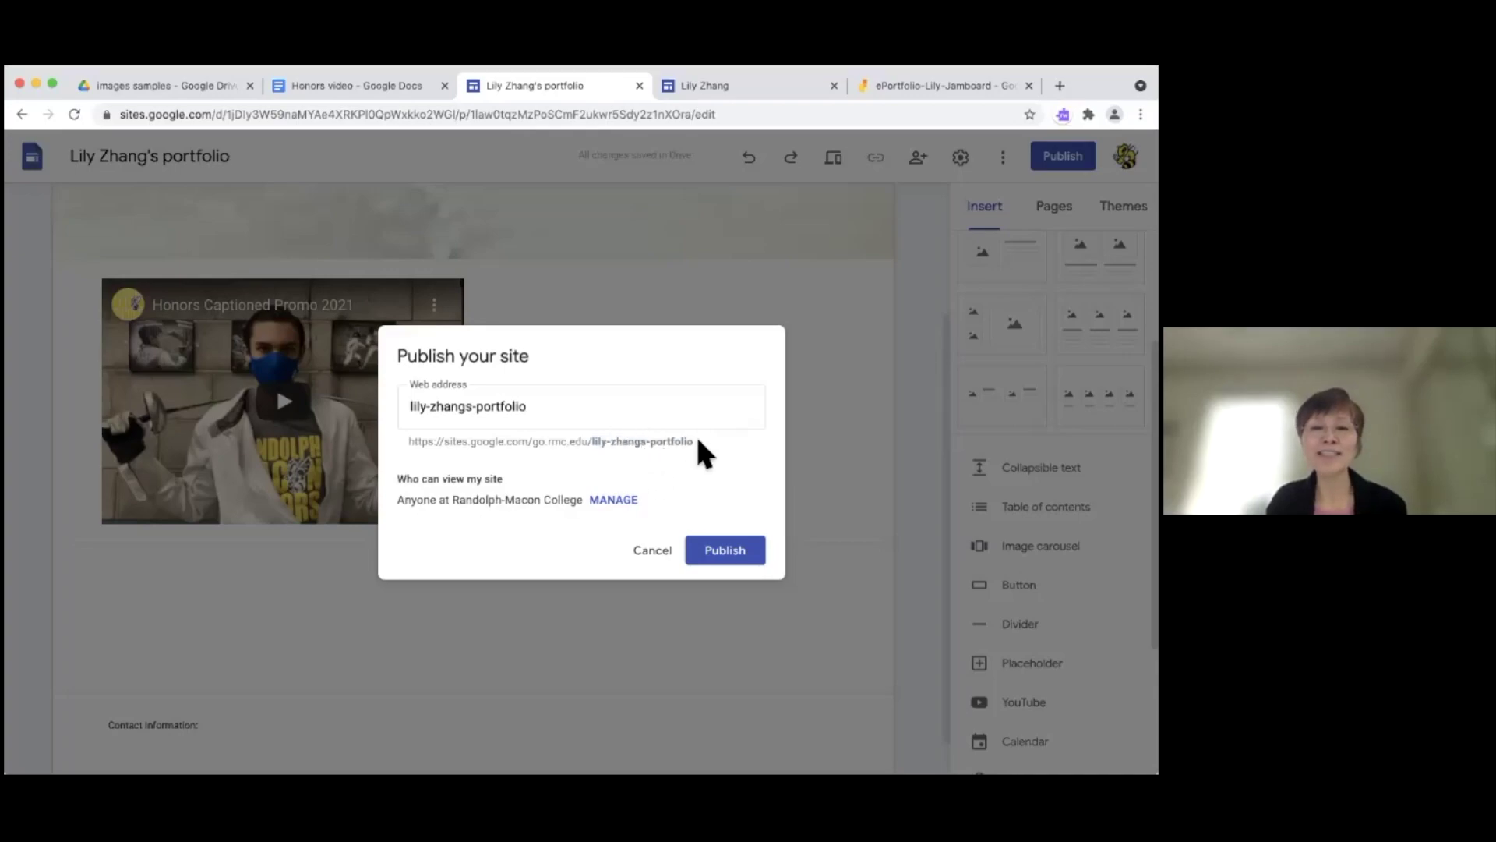
pyautogui.moveTo(642, 441); pyautogui.dragTo(689, 440)
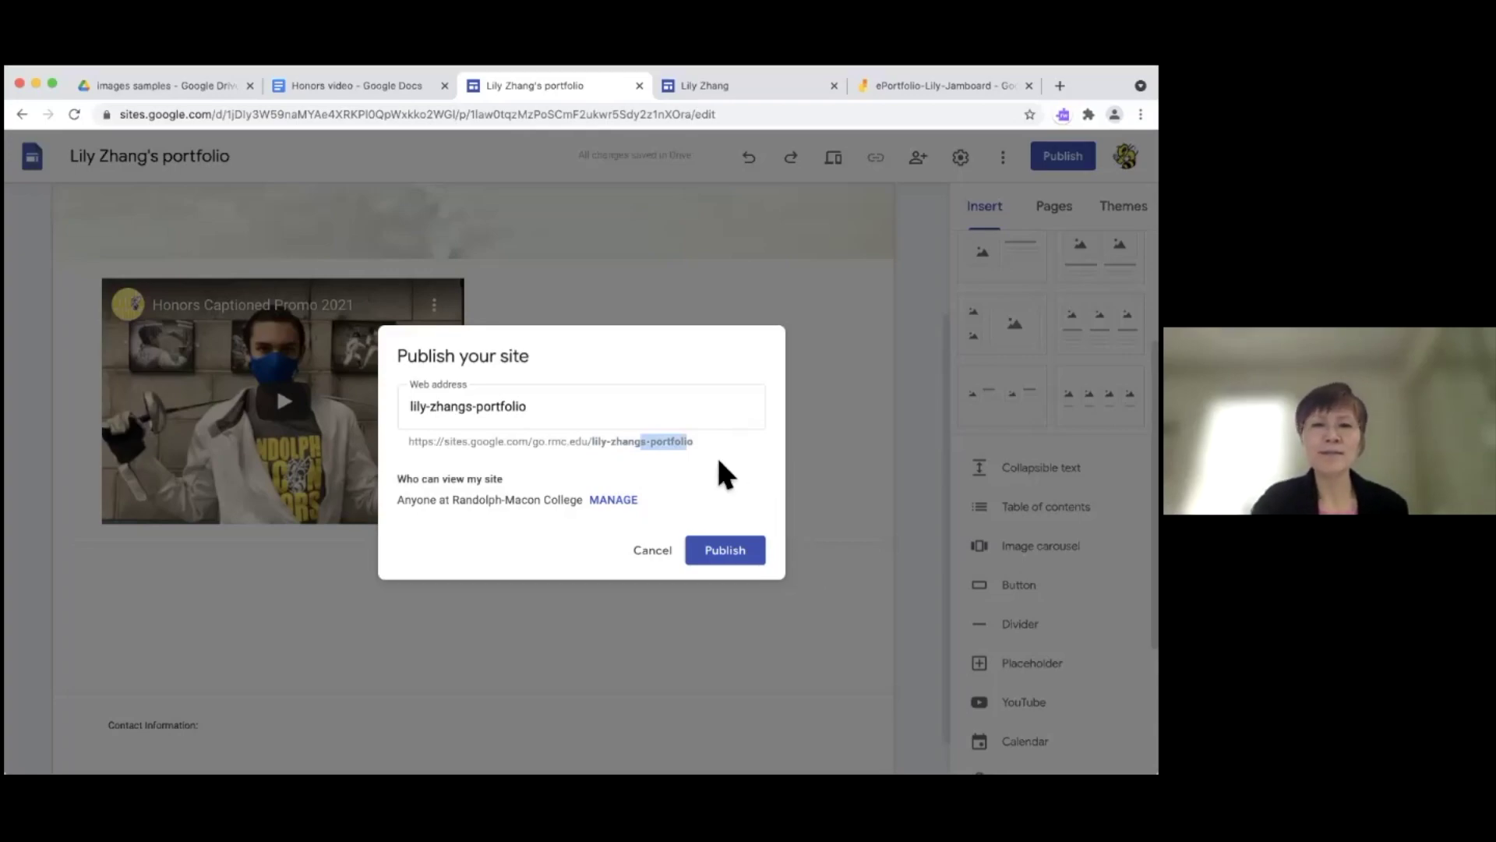
# - Shorten the proposed web address by removing the "-portfolio" ending and publish the site
pyautogui.click(525, 405)
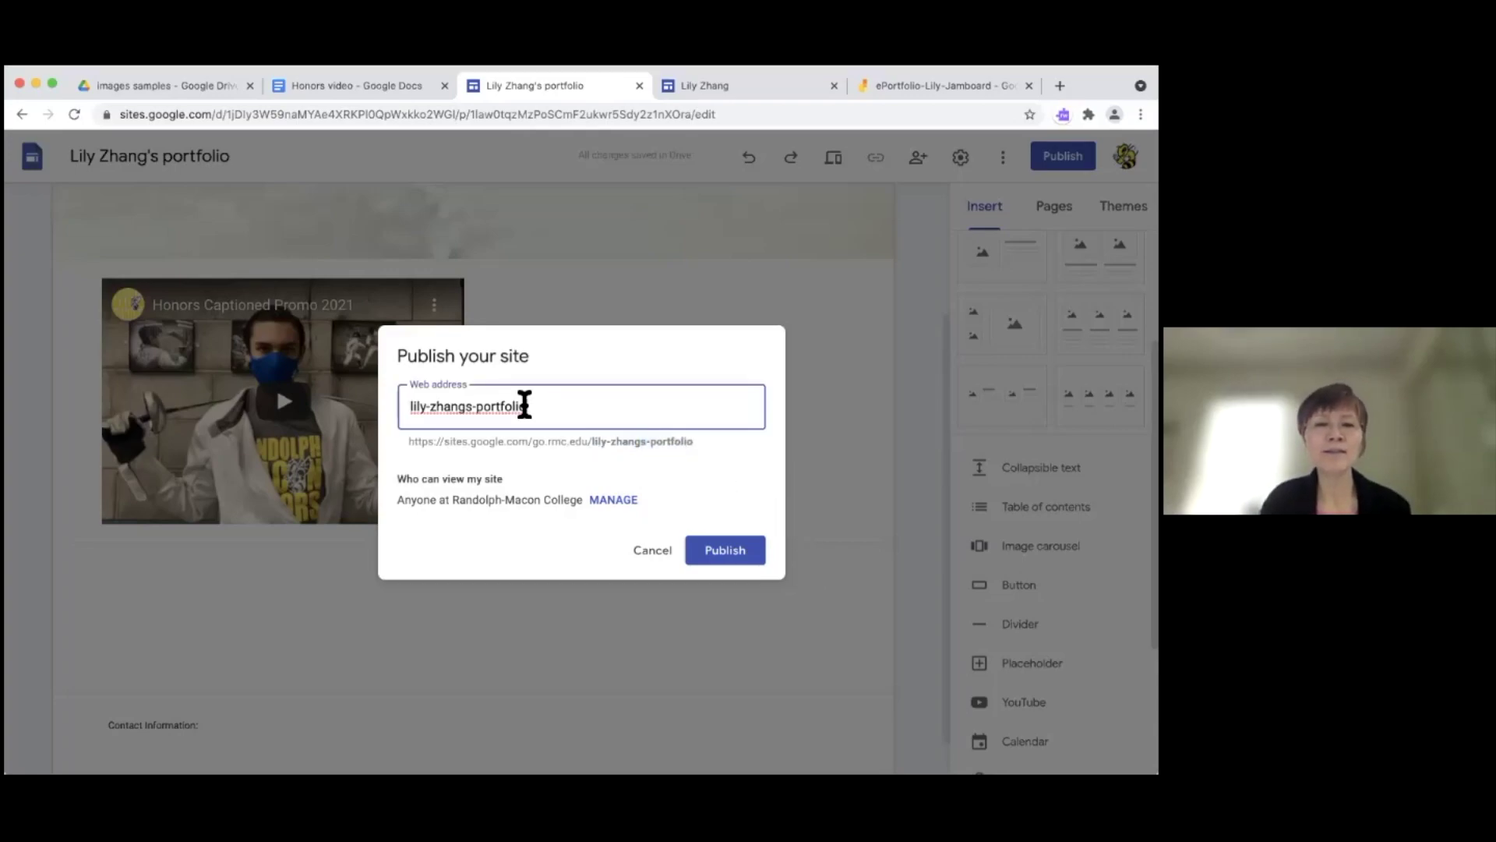
pyautogui.moveTo(472, 406); pyautogui.dragTo(551, 408)
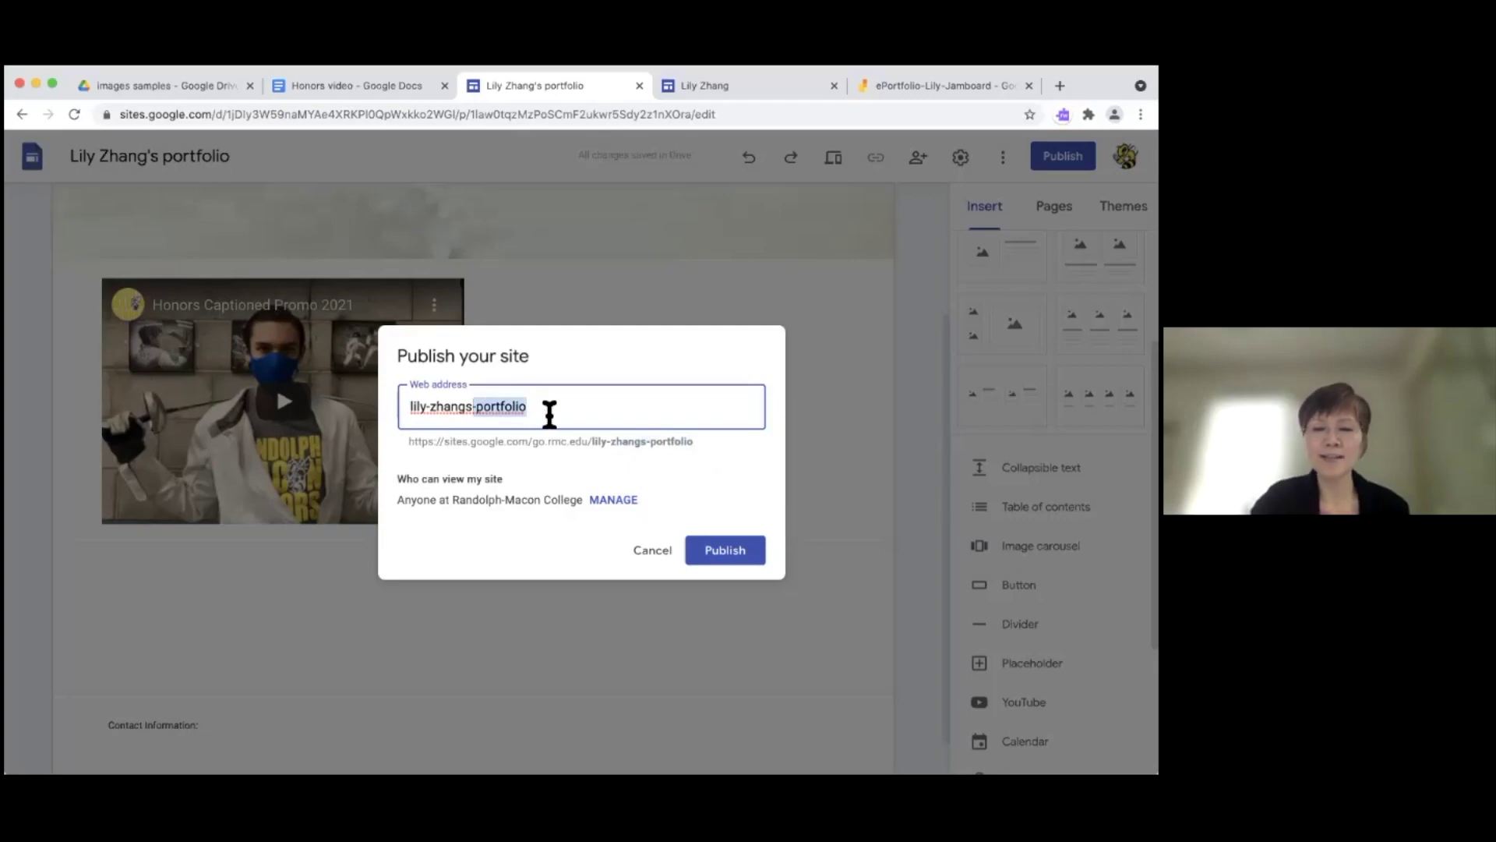
pyautogui.press('BackSpace')
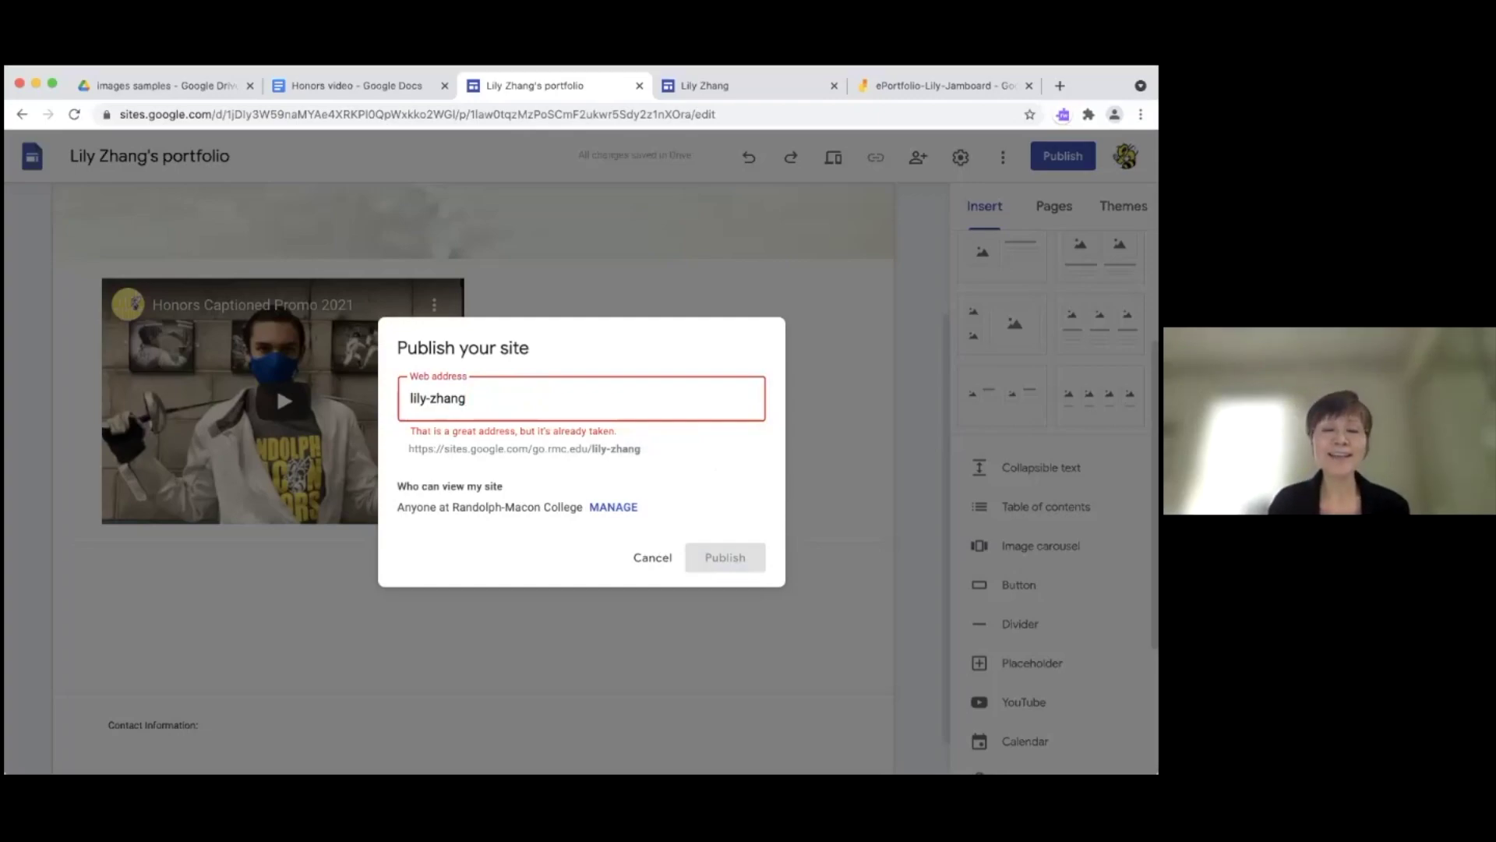
pyautogui.write('s')
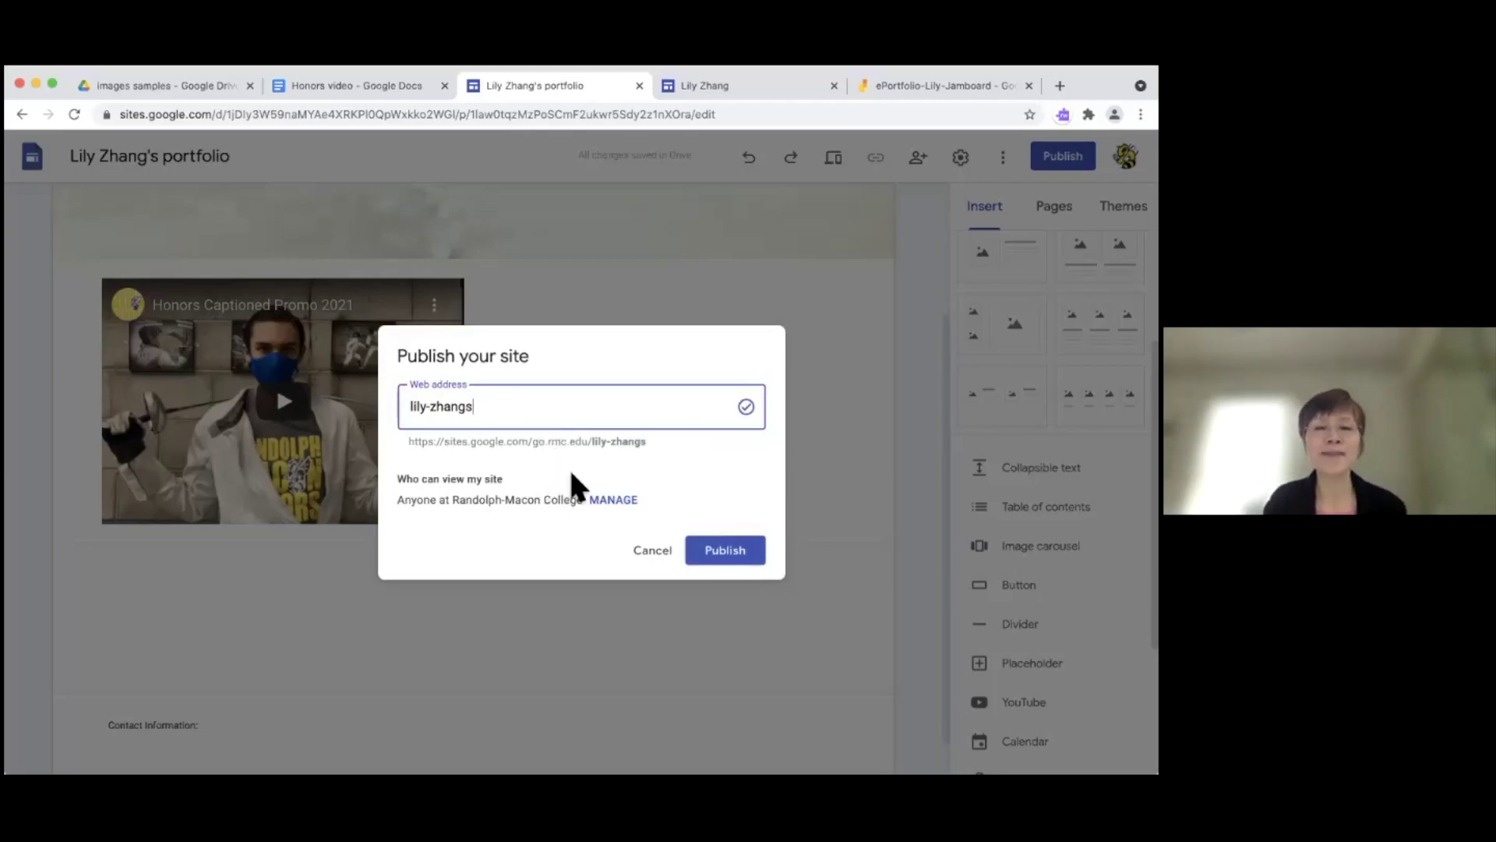
pyautogui.click(715, 558)
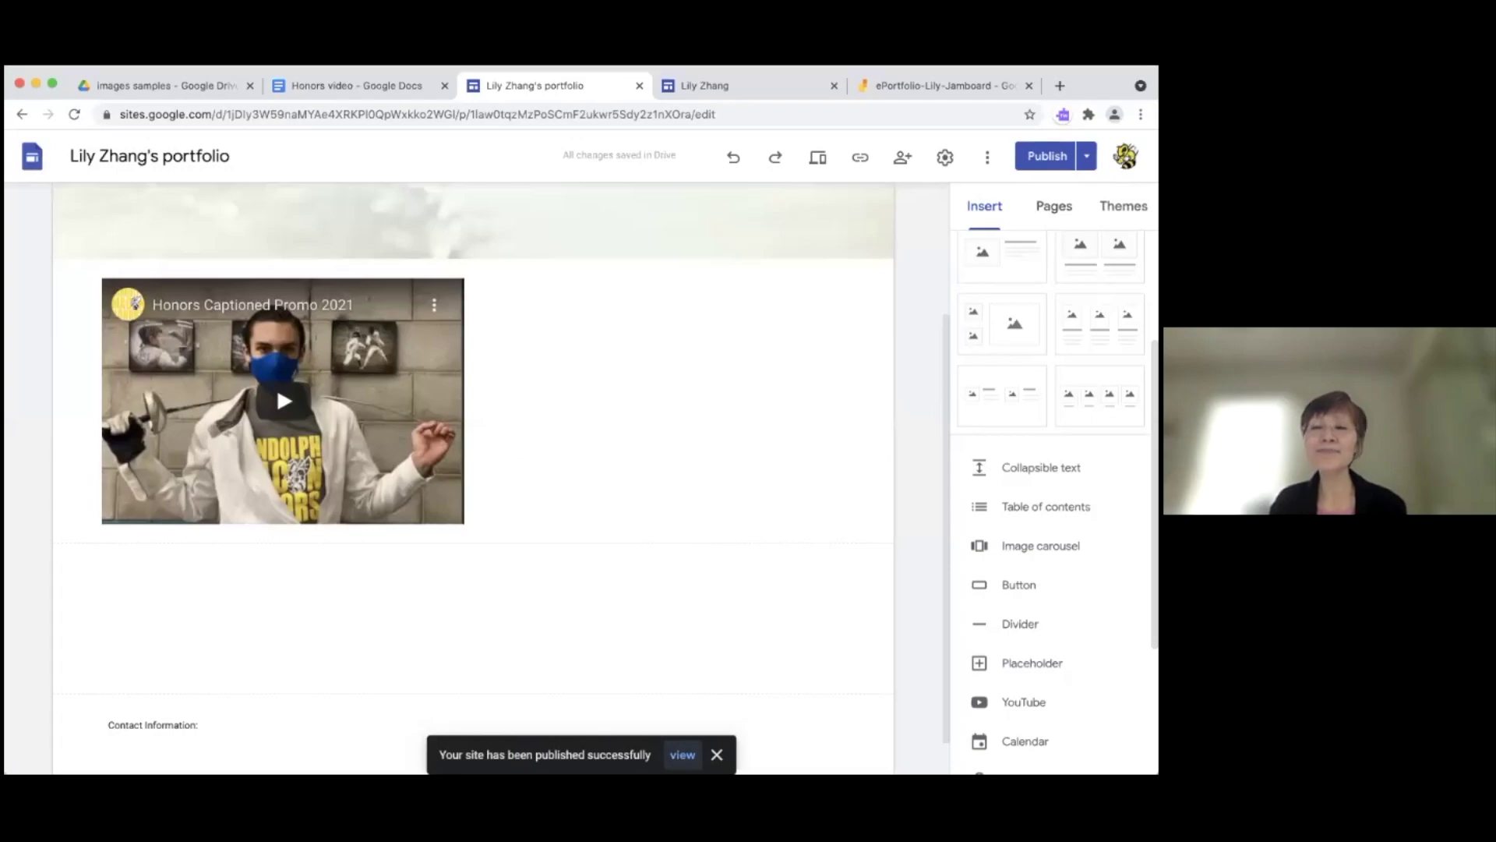
# - Turn off "Editors must review changes before publishing" in the publish settings and save them
pyautogui.click(1086, 156)
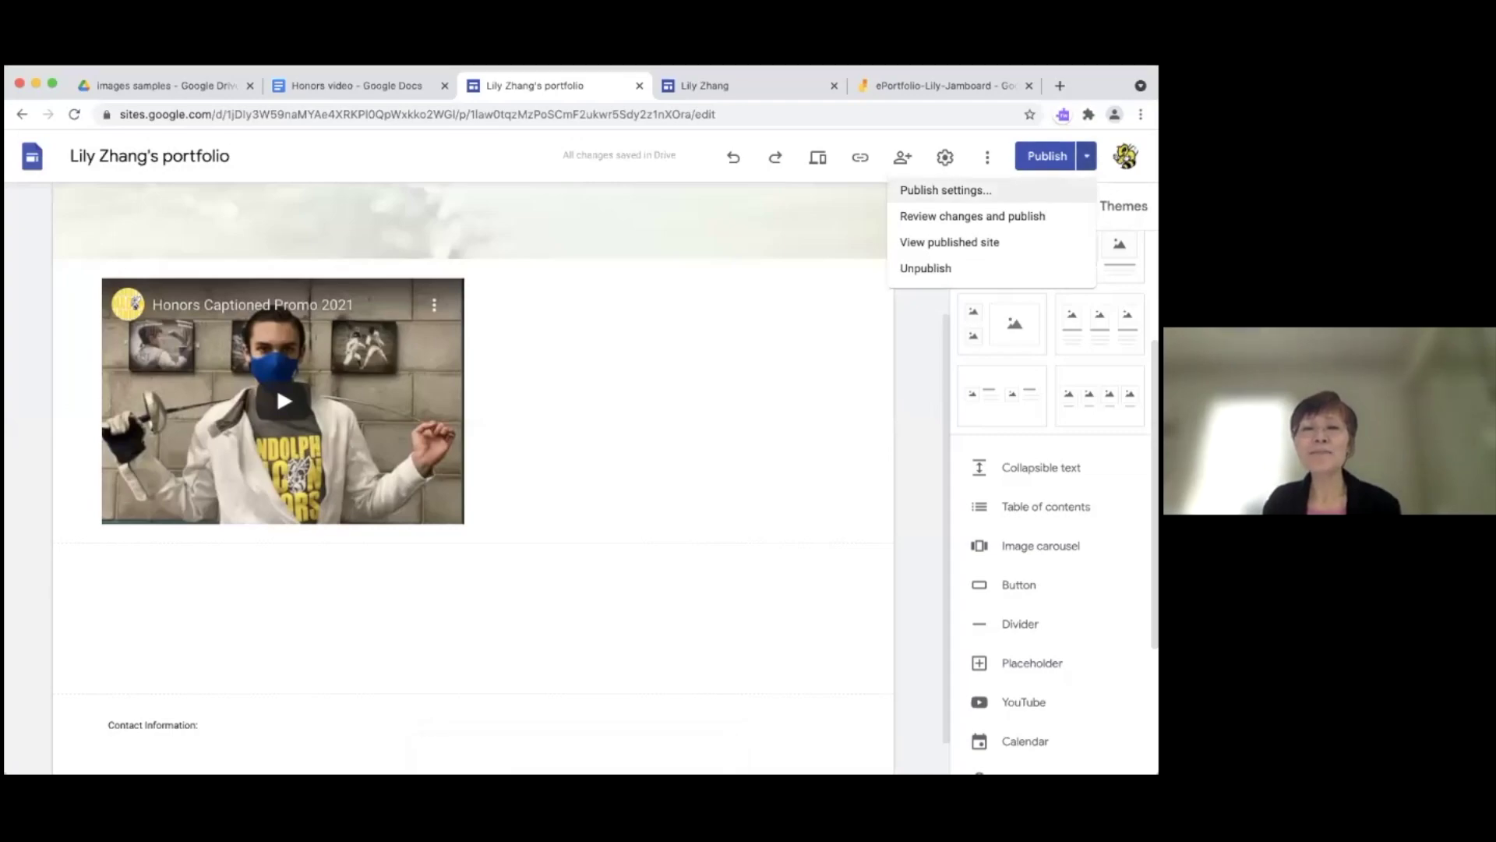
pyautogui.click(946, 191)
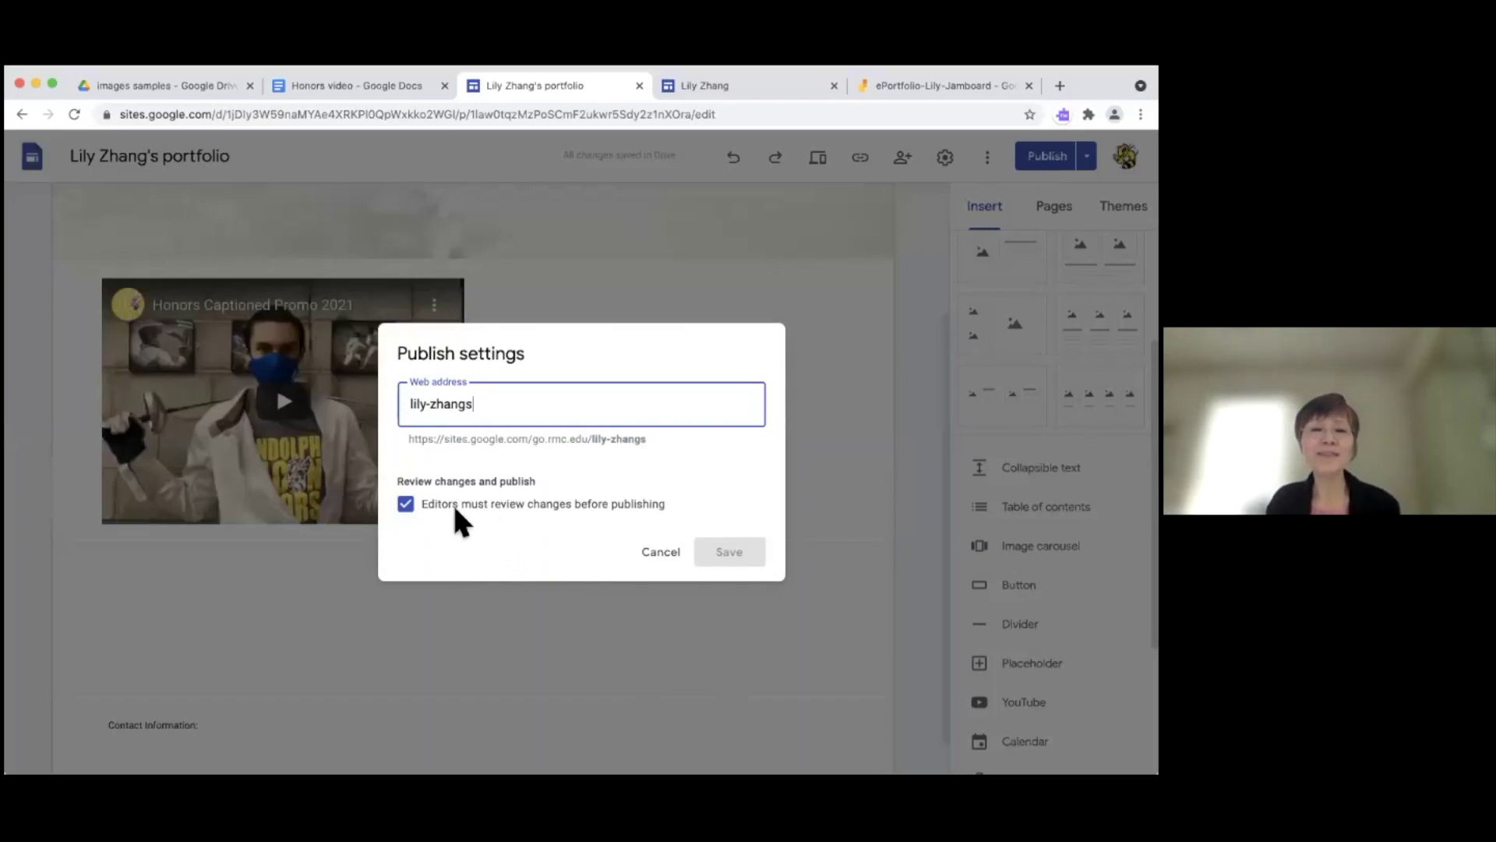
pyautogui.click(415, 507)
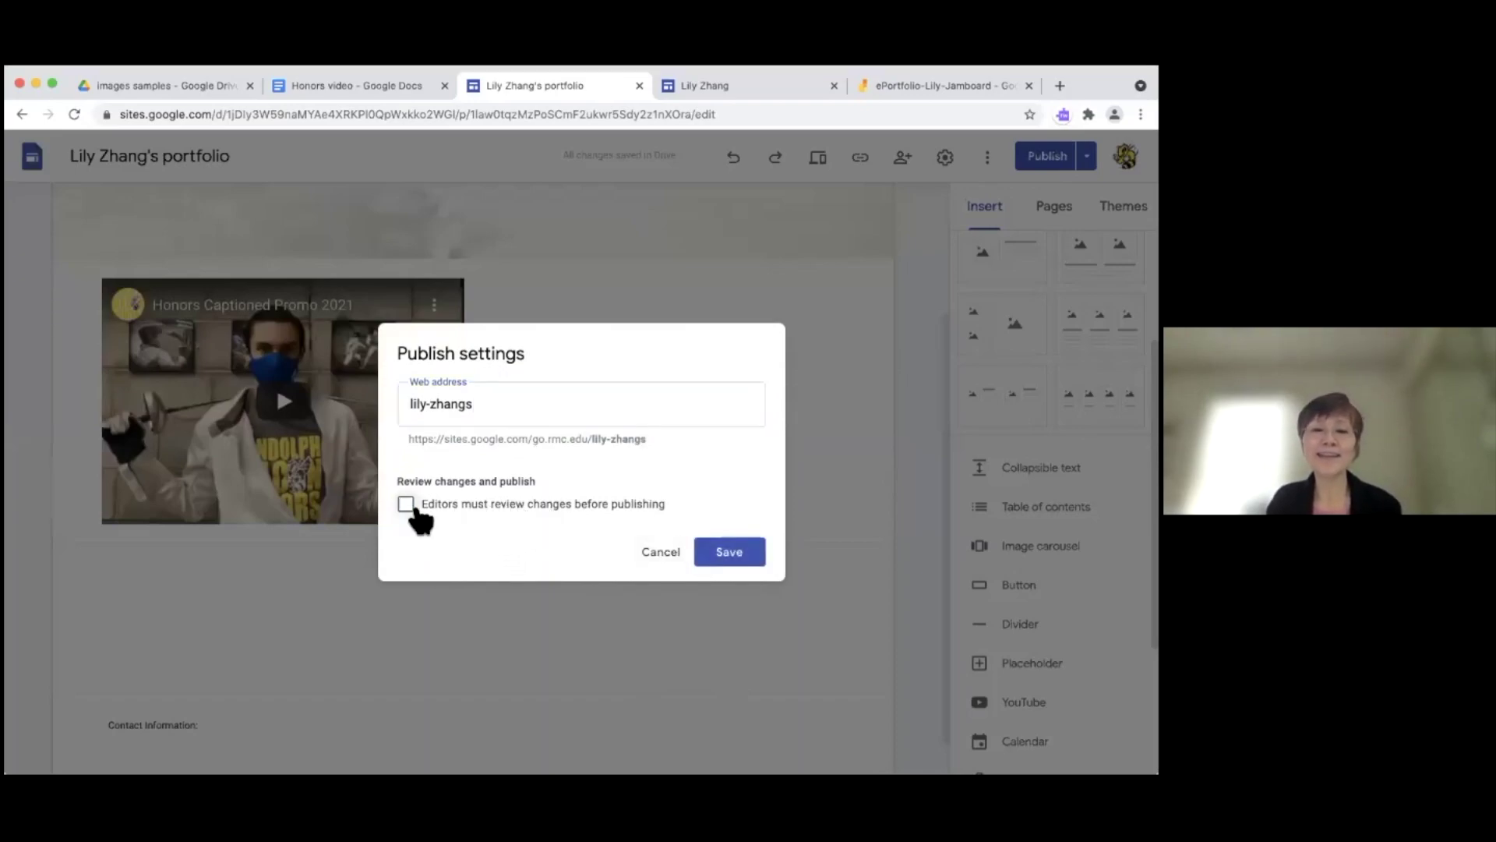
pyautogui.click(415, 506)
pyautogui.click(478, 501)
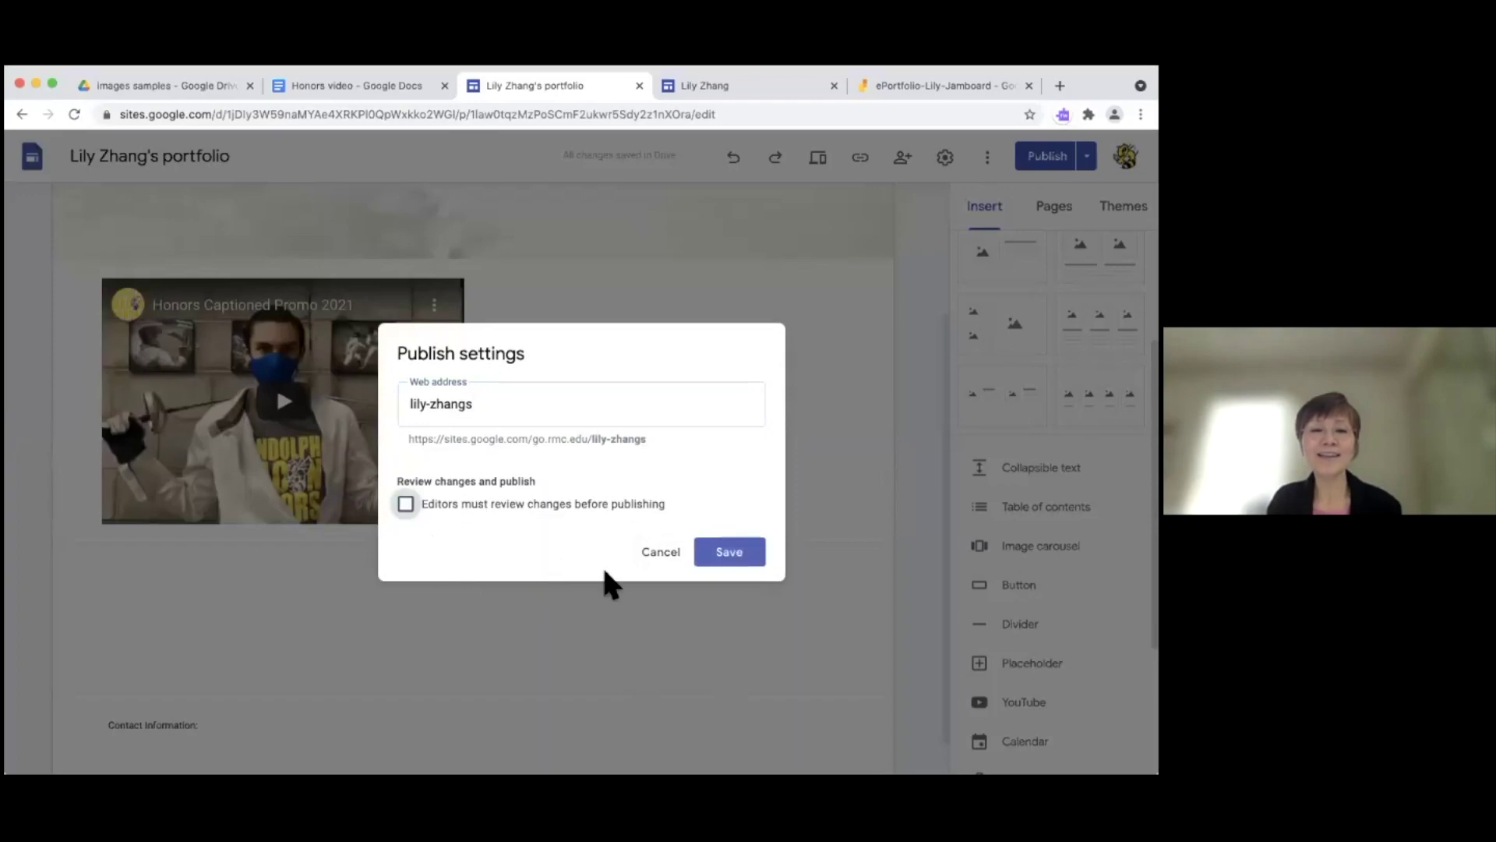
pyautogui.click(737, 555)
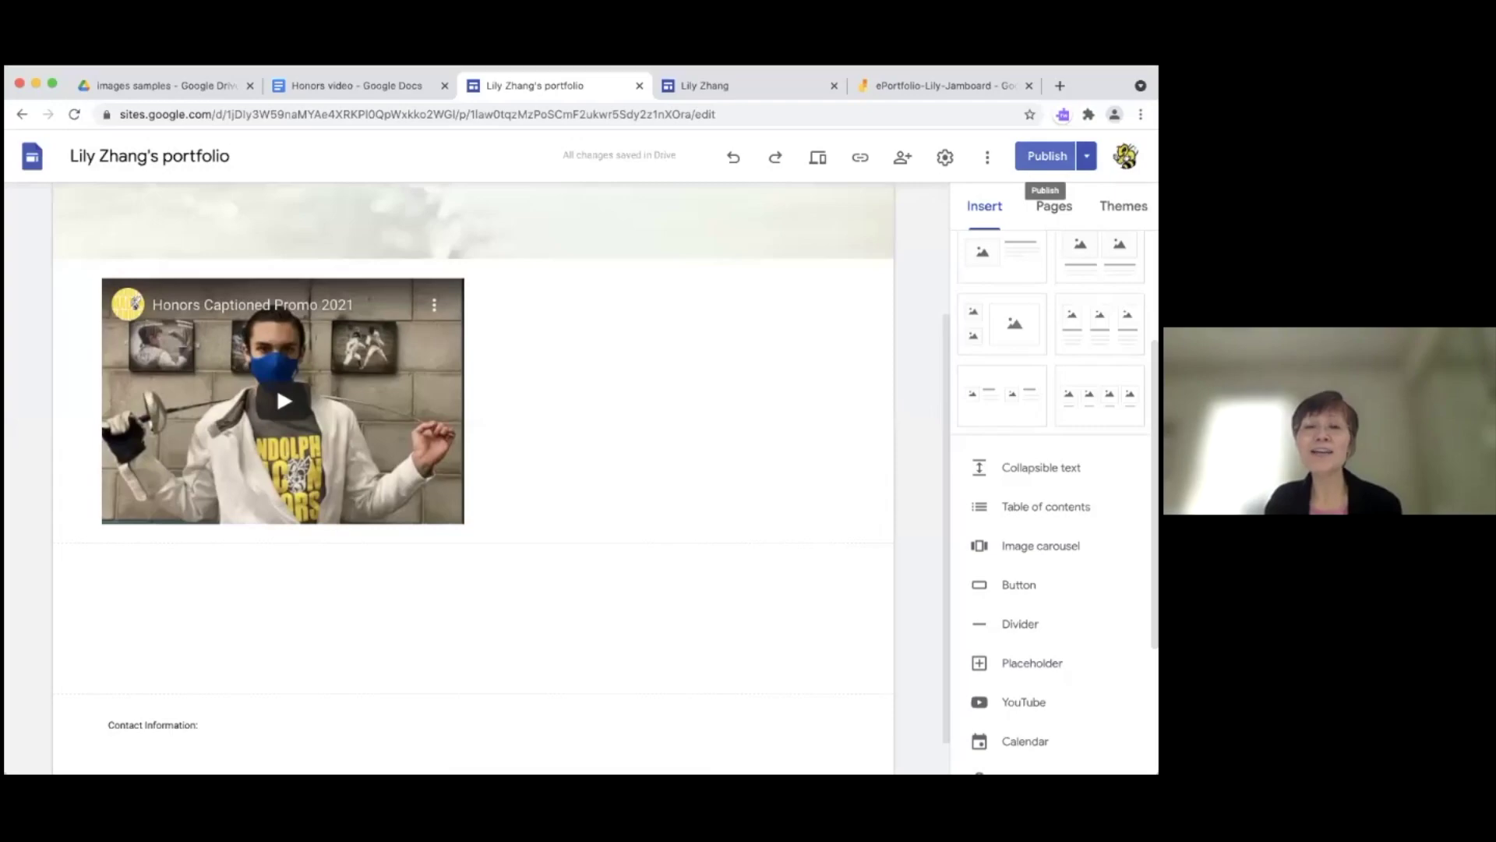
# - View the published site, check its Home page and the linked Study Abroad page, and return to the editor
pyautogui.click(1086, 156)
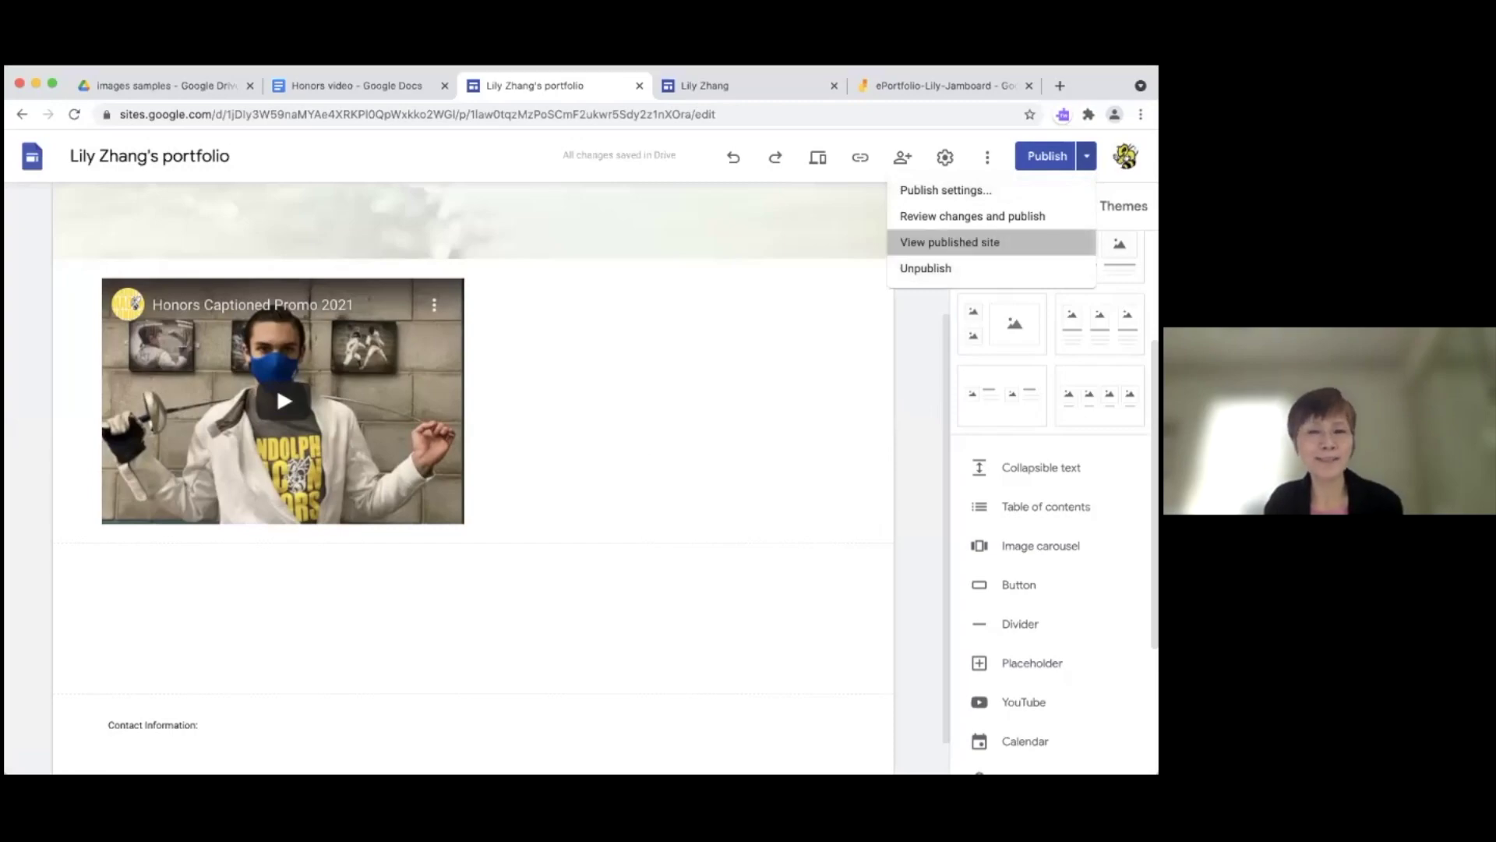
pyautogui.click(950, 242)
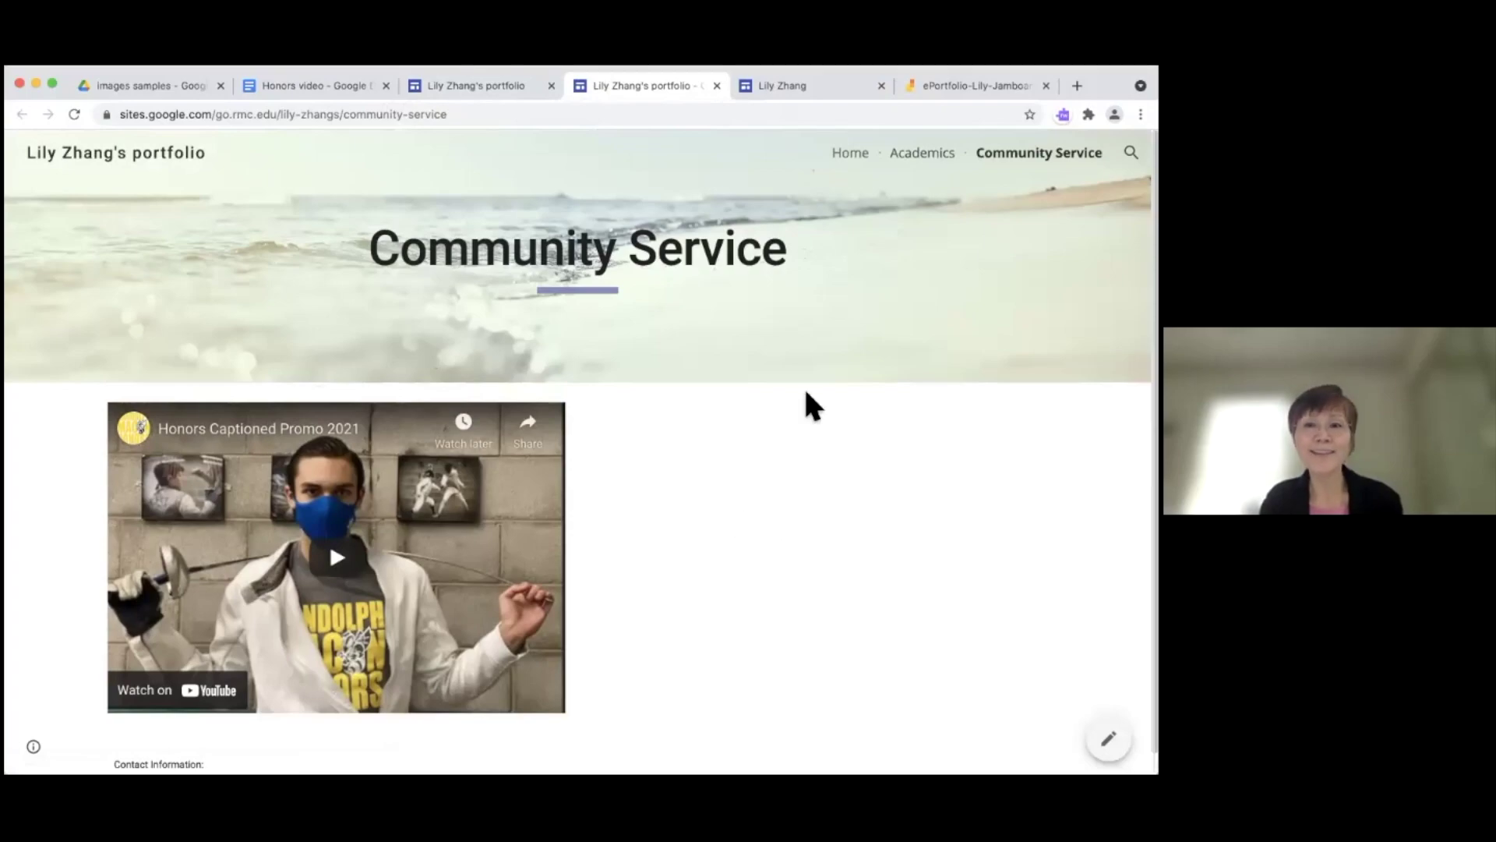
pyautogui.click(854, 152)
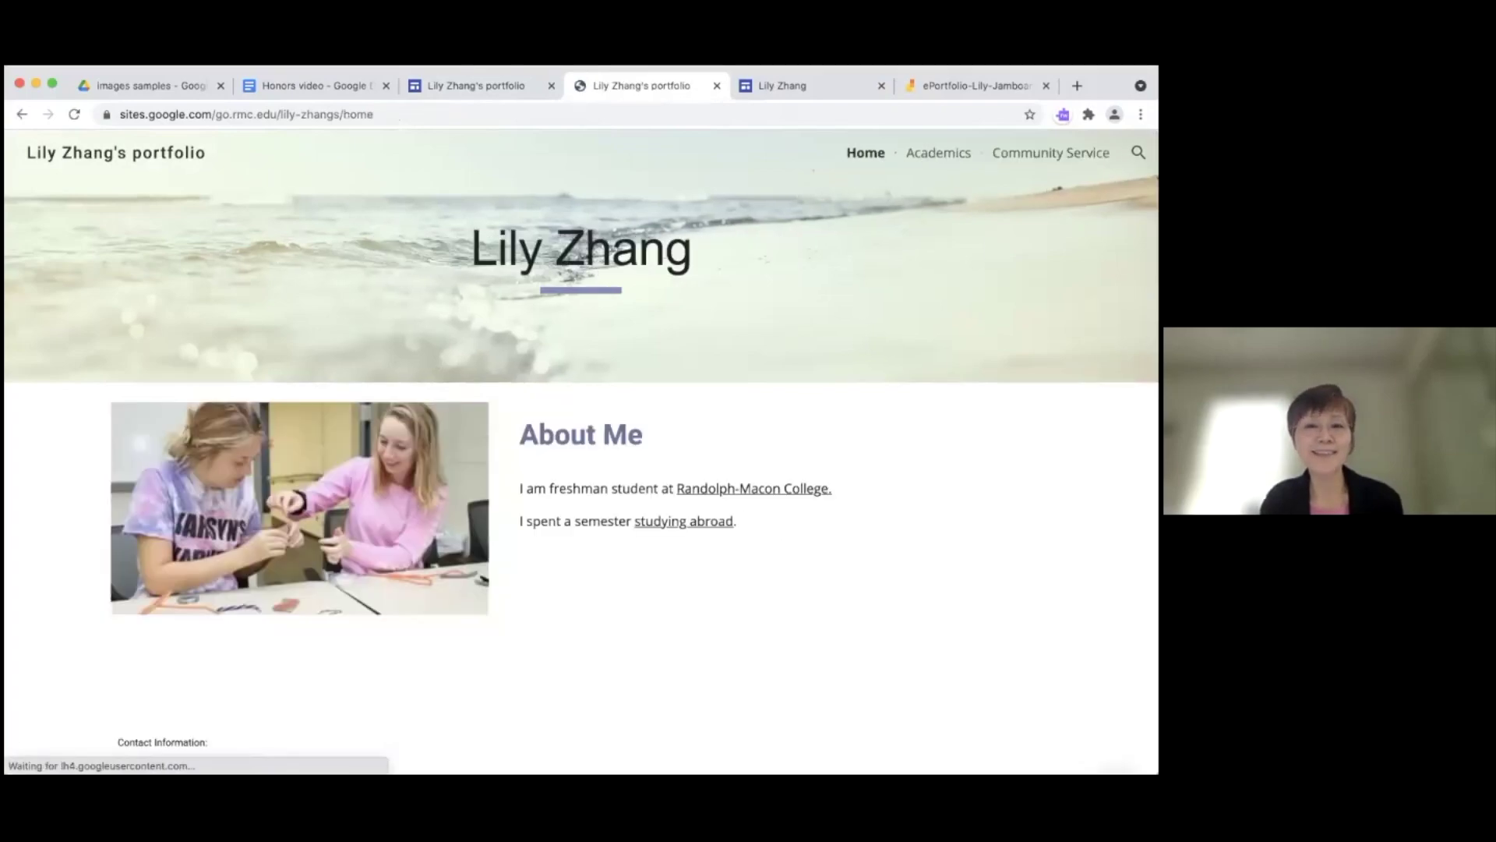
pyautogui.click(689, 527)
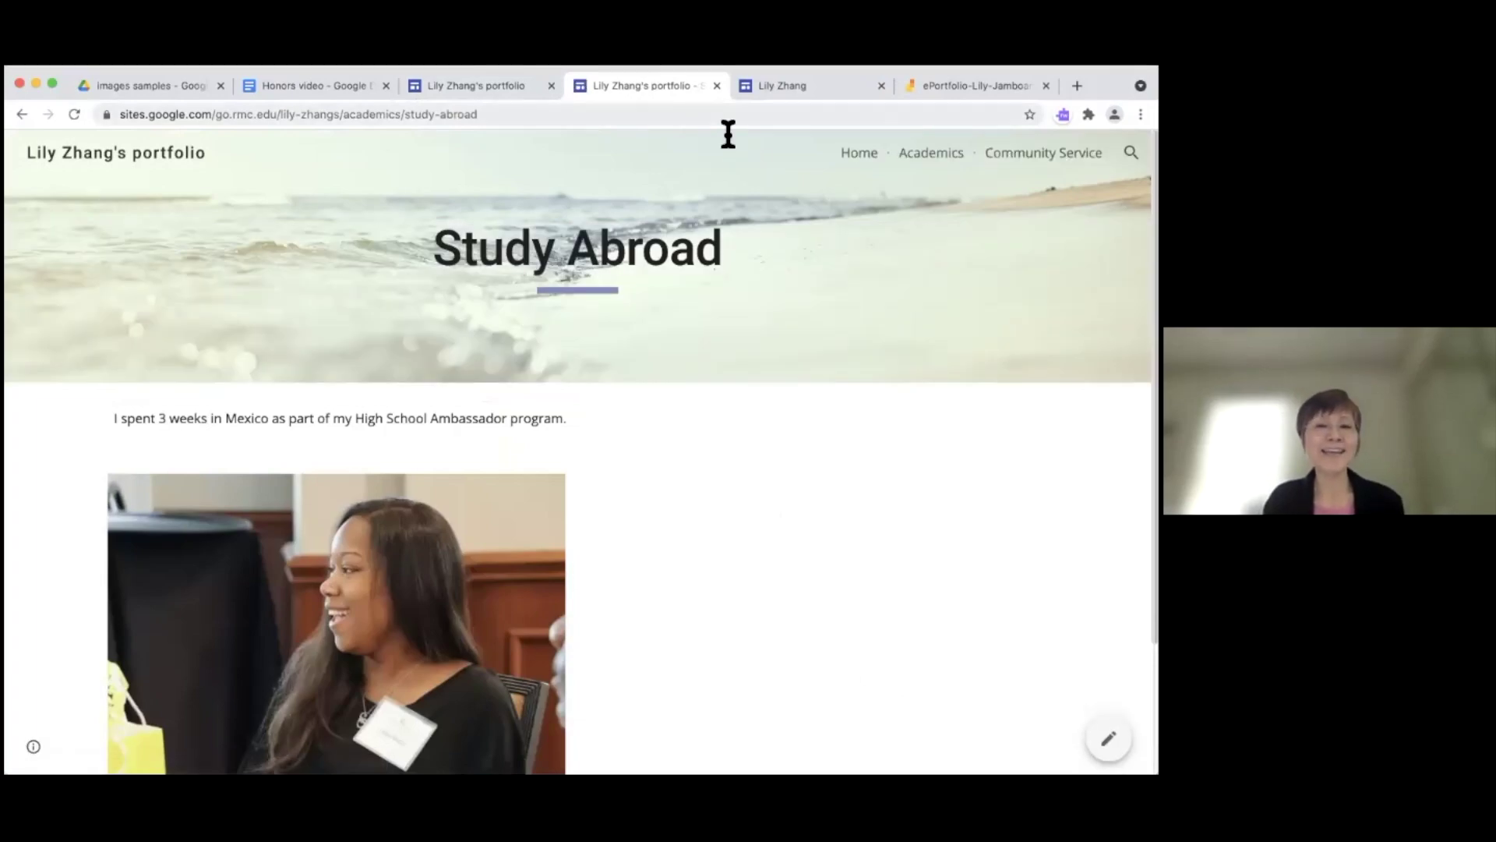
pyautogui.click(716, 85)
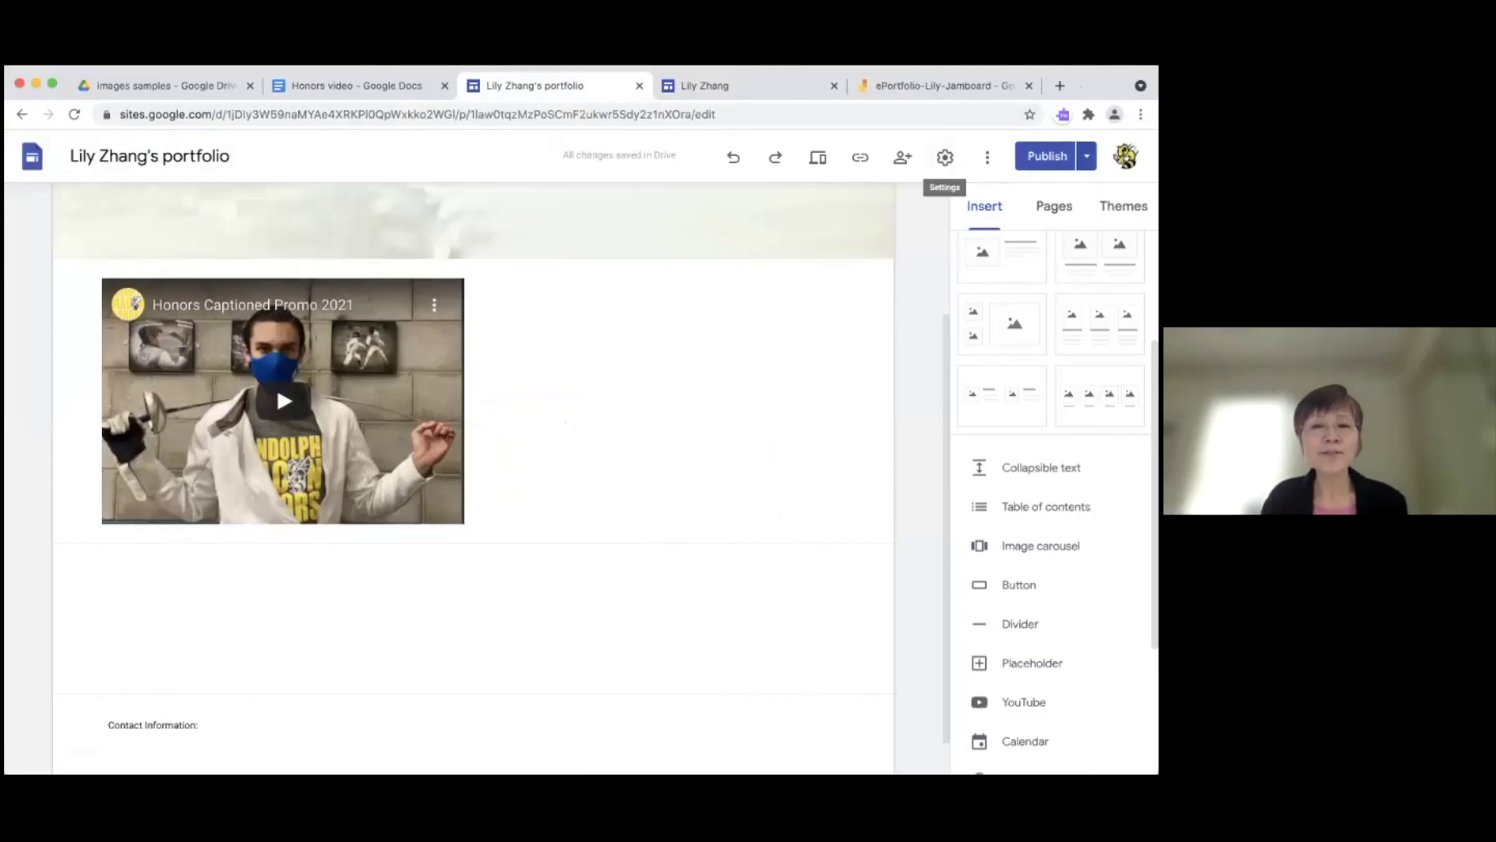
# - Review who can open the draft and published site links in the sharing settings, including the draft's access options, and close the settings
pyautogui.click(902, 156)
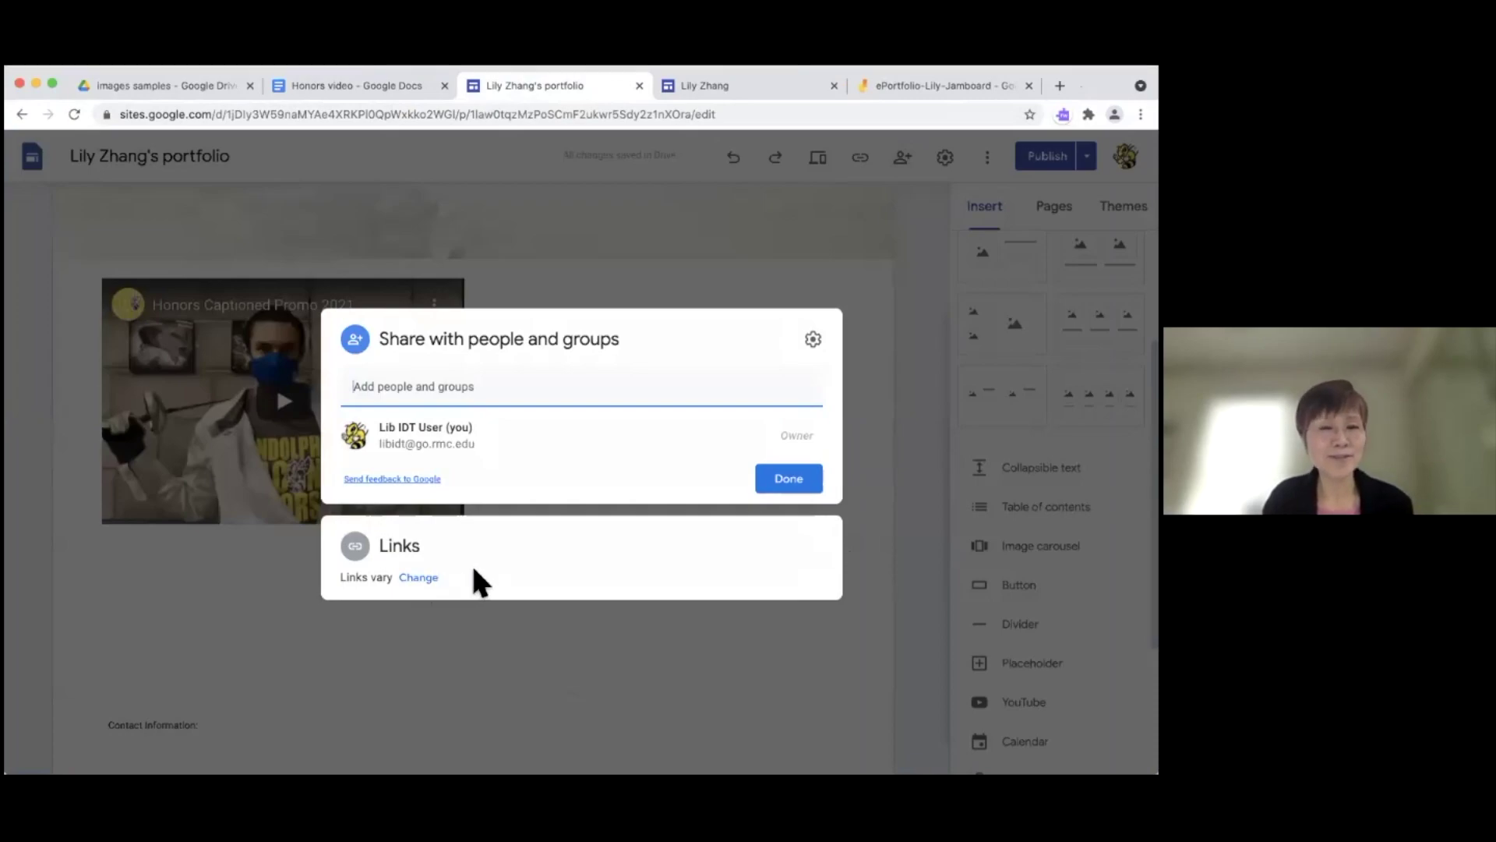
pyautogui.click(422, 578)
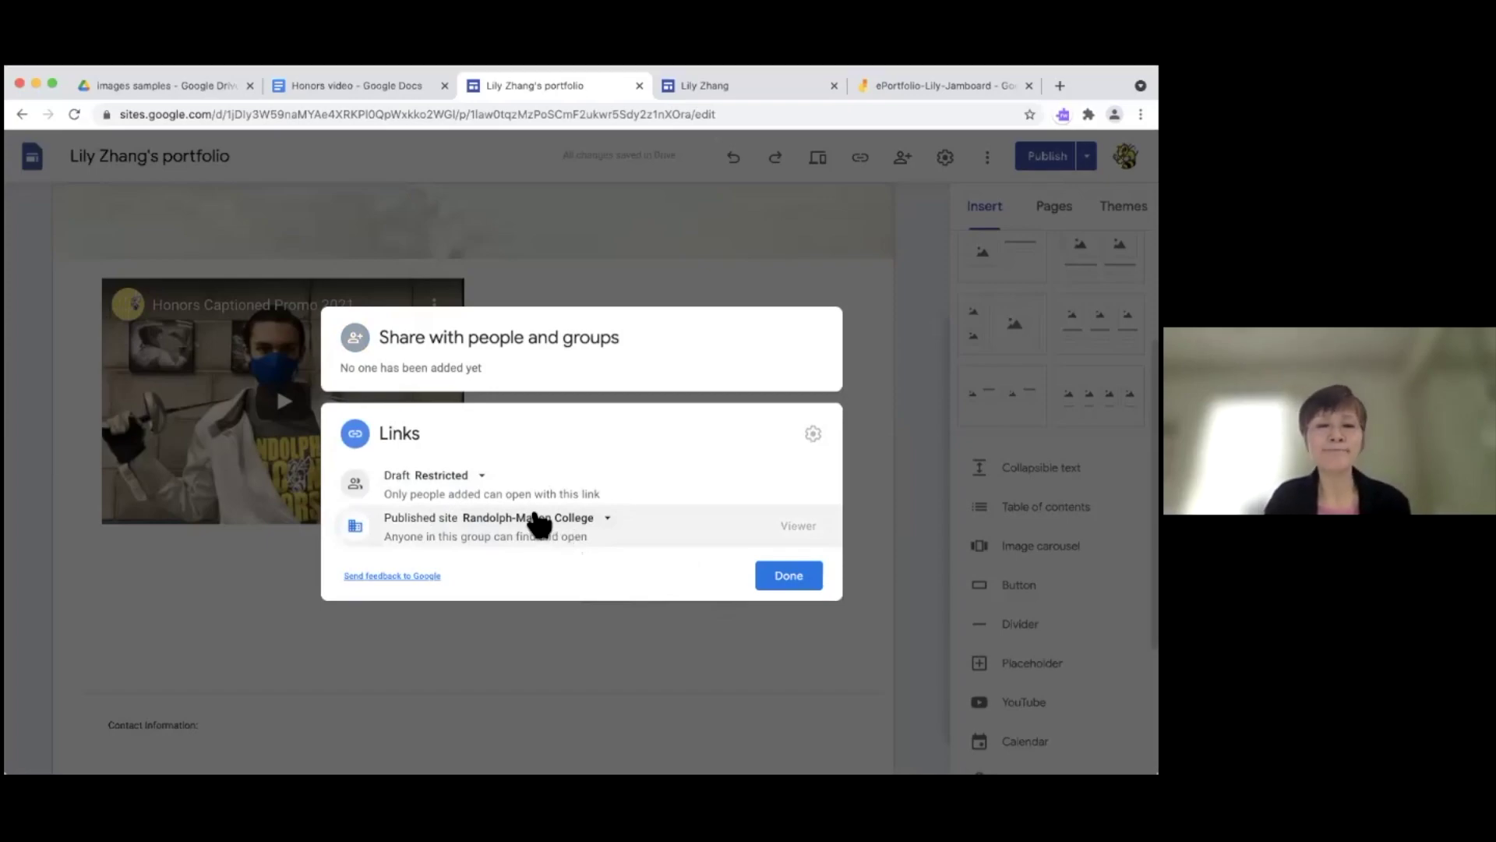
pyautogui.click(485, 485)
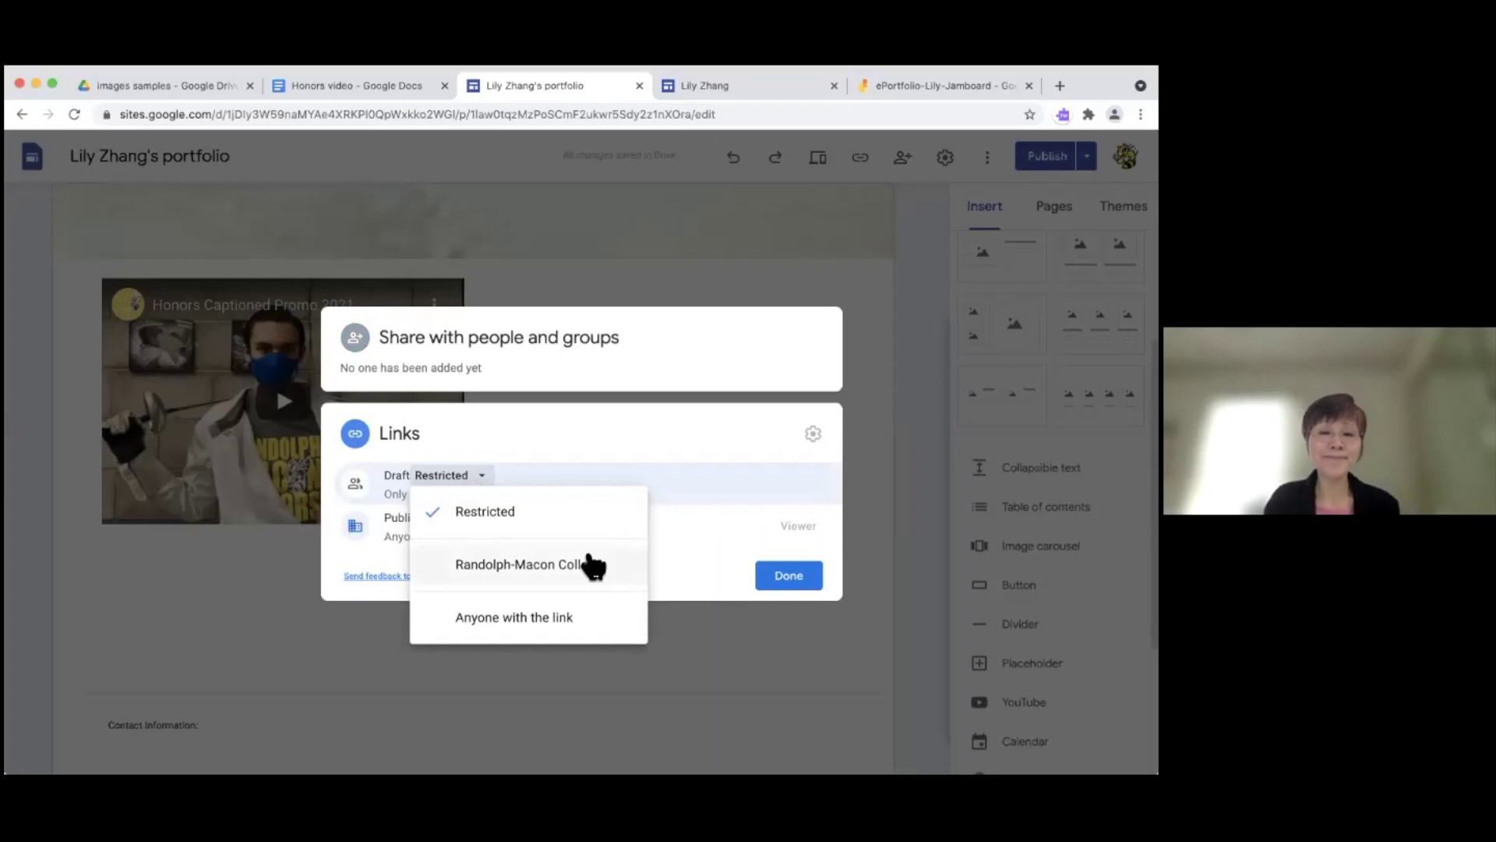
pyautogui.click(785, 578)
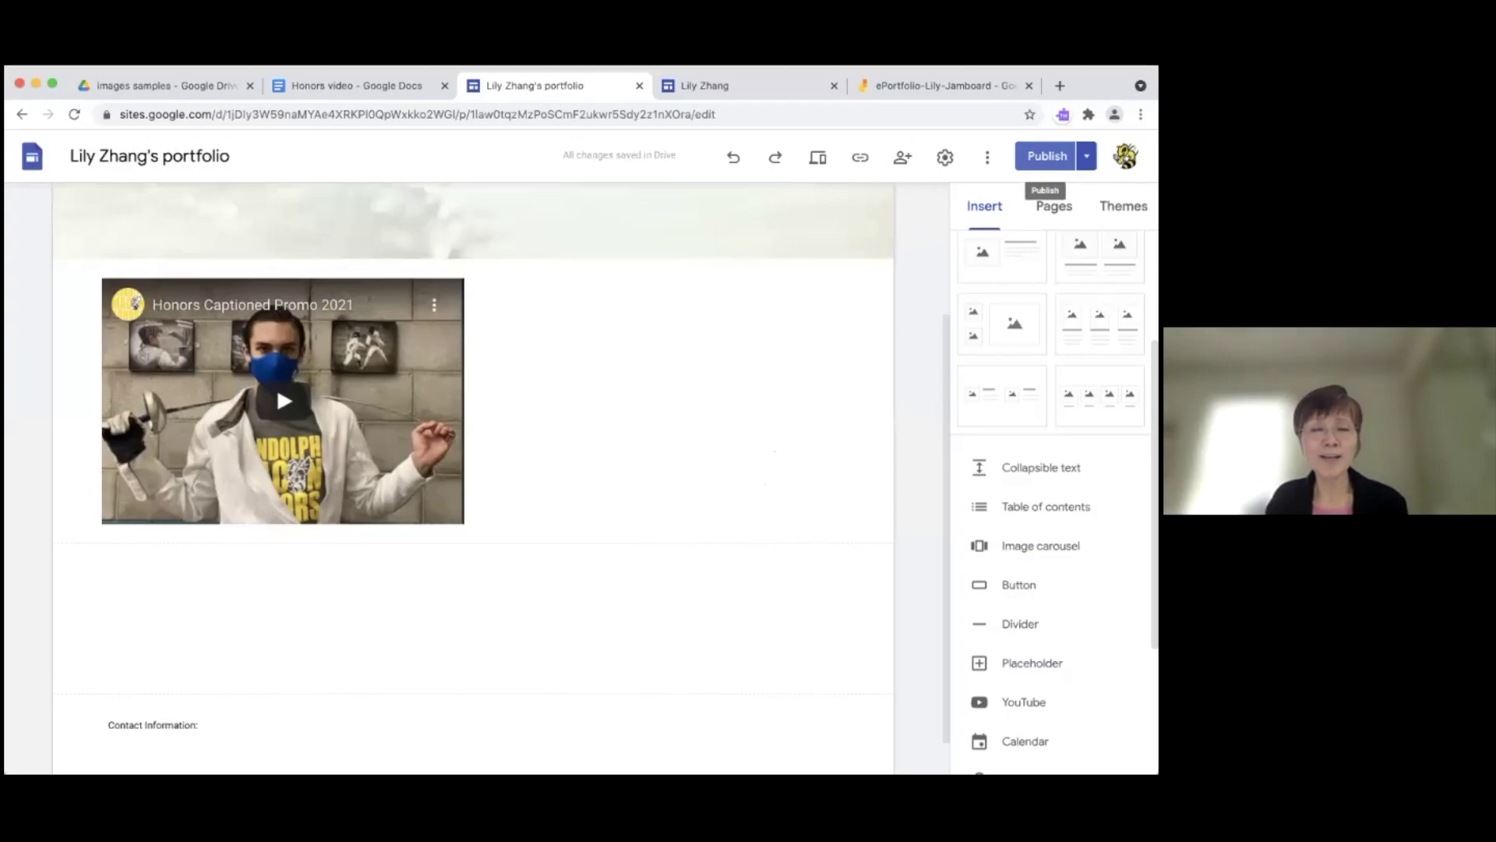
# - Republish the site, and turn on "Editors must review changes before publishing" in the publish settings and save them
pyautogui.click(1047, 155)
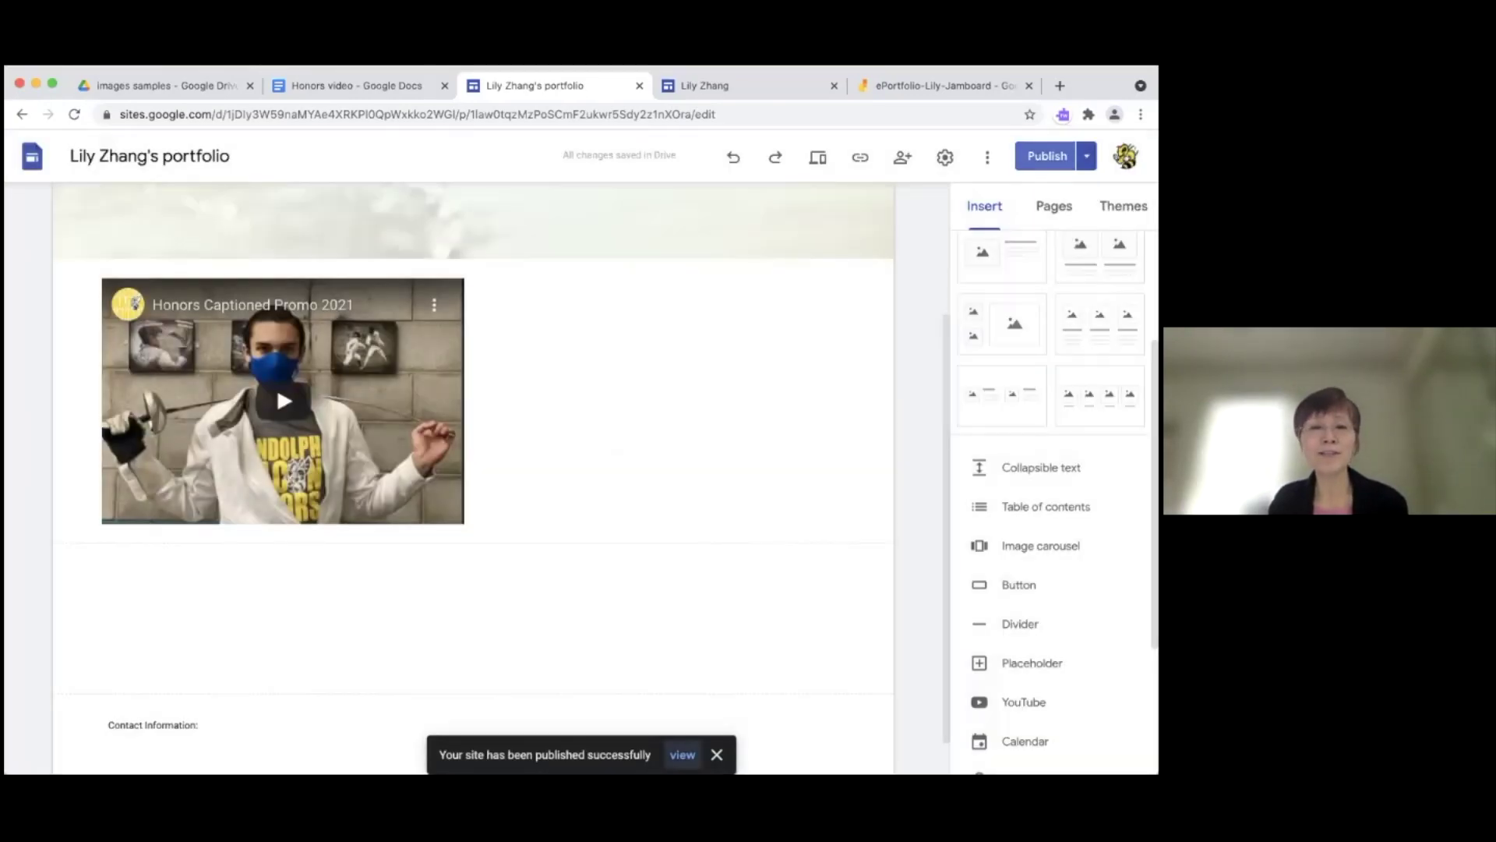
pyautogui.click(1087, 156)
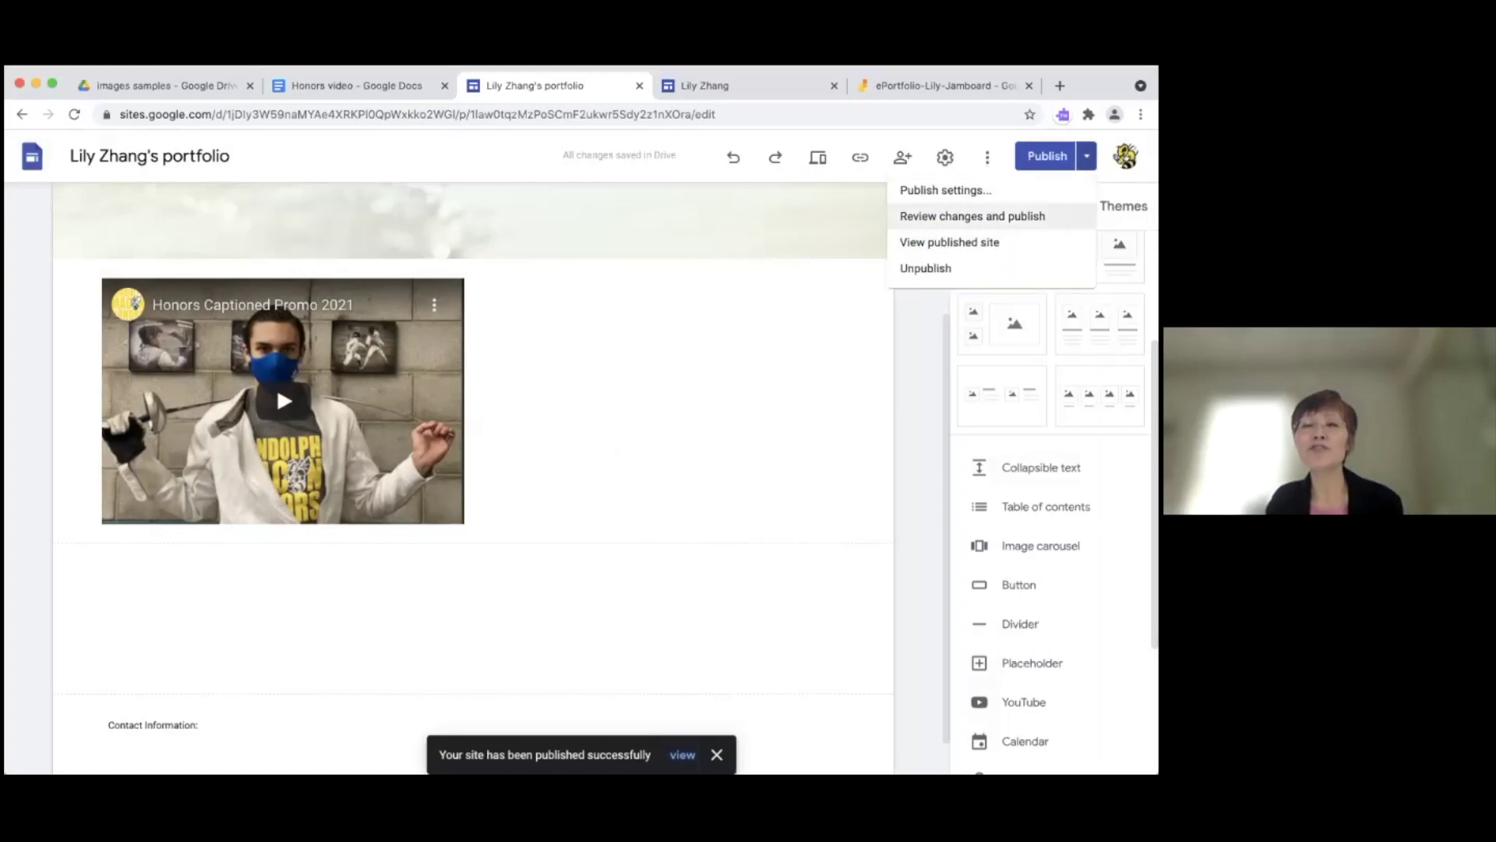
pyautogui.click(945, 191)
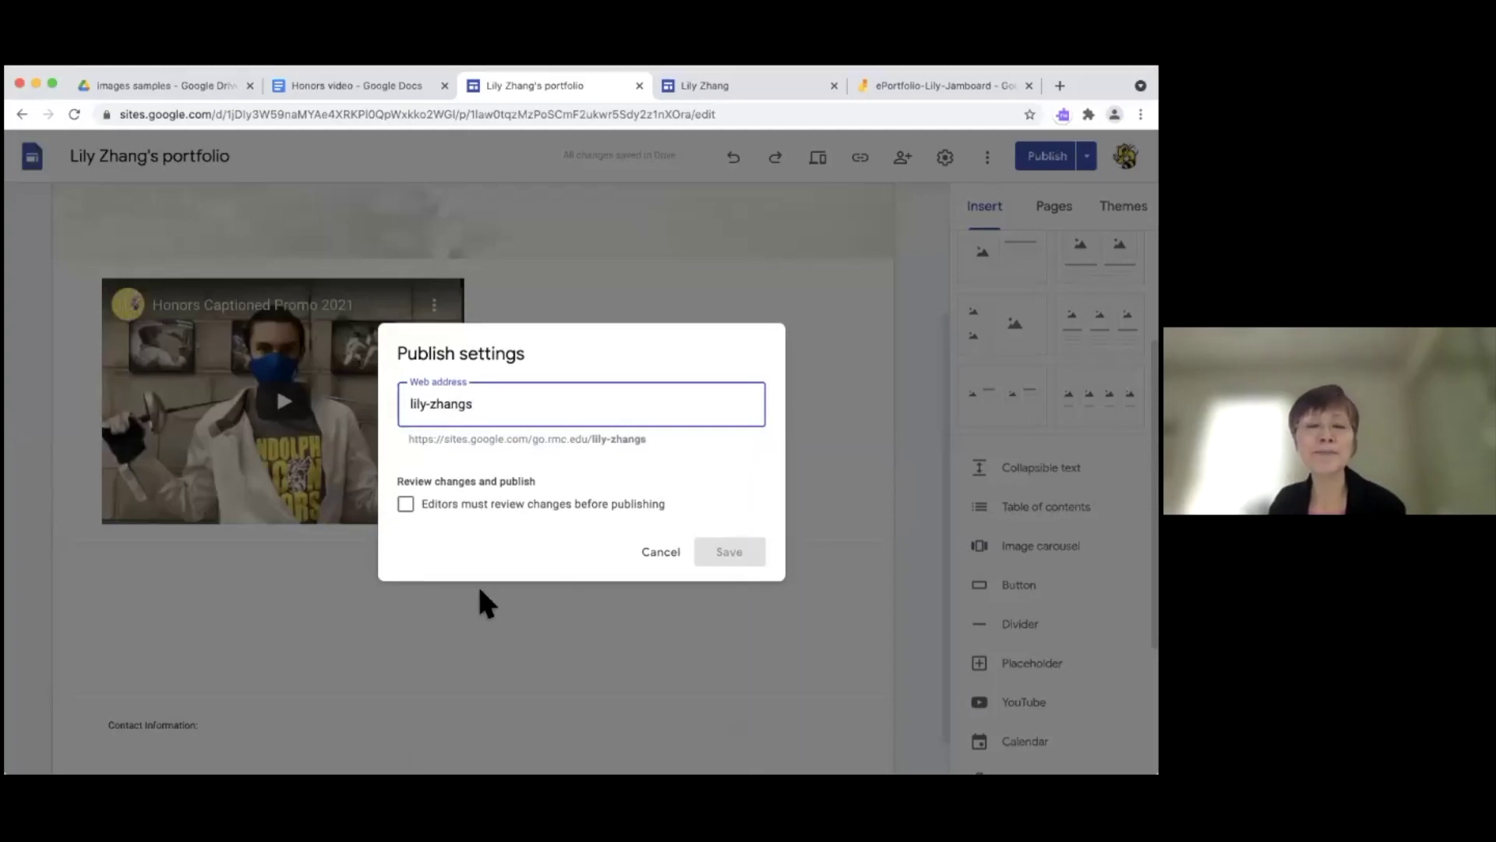
pyautogui.click(426, 510)
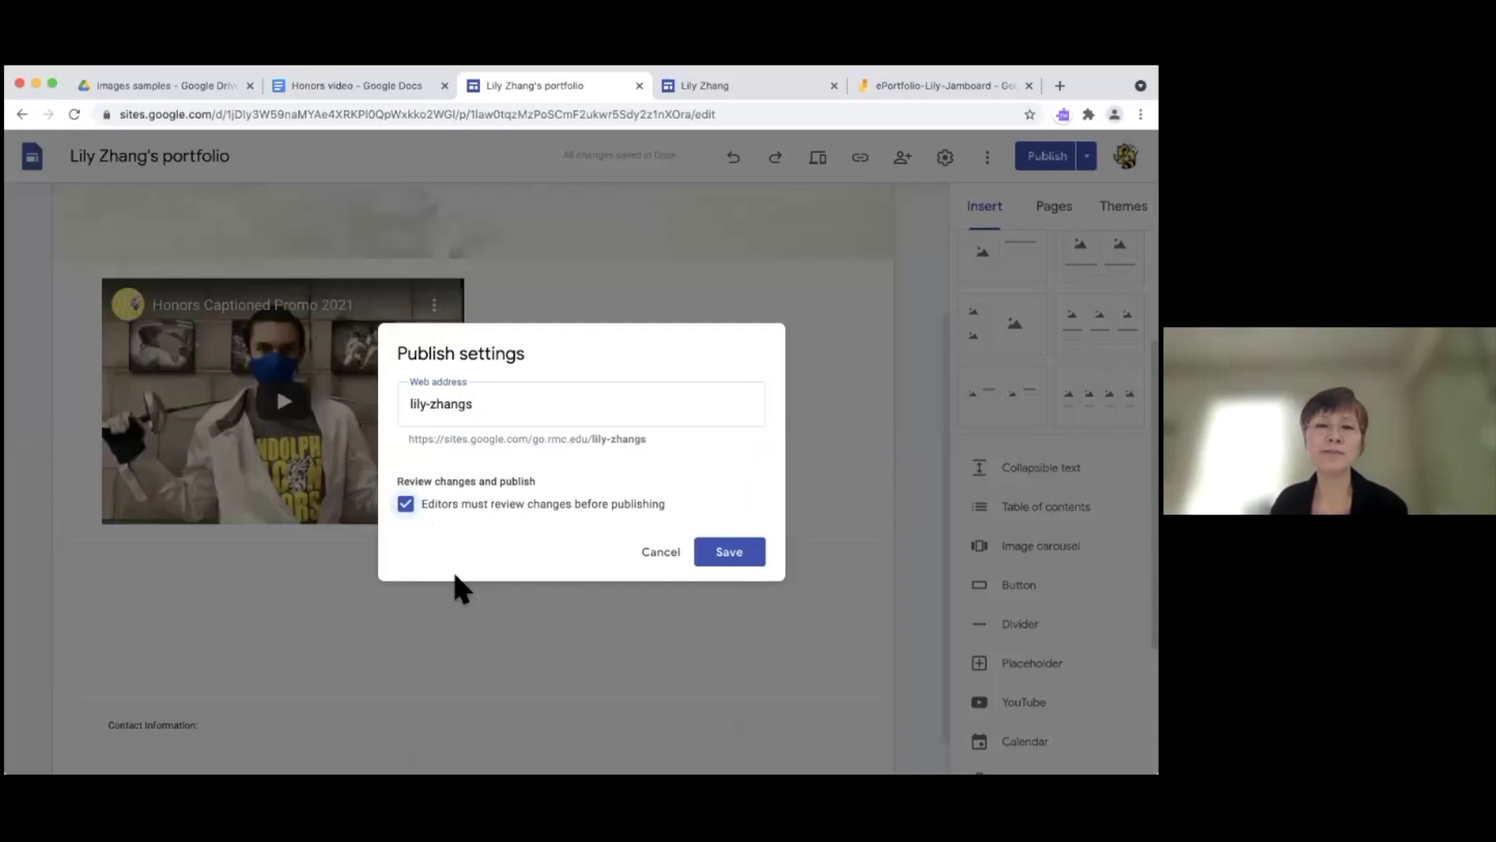
pyautogui.click(745, 556)
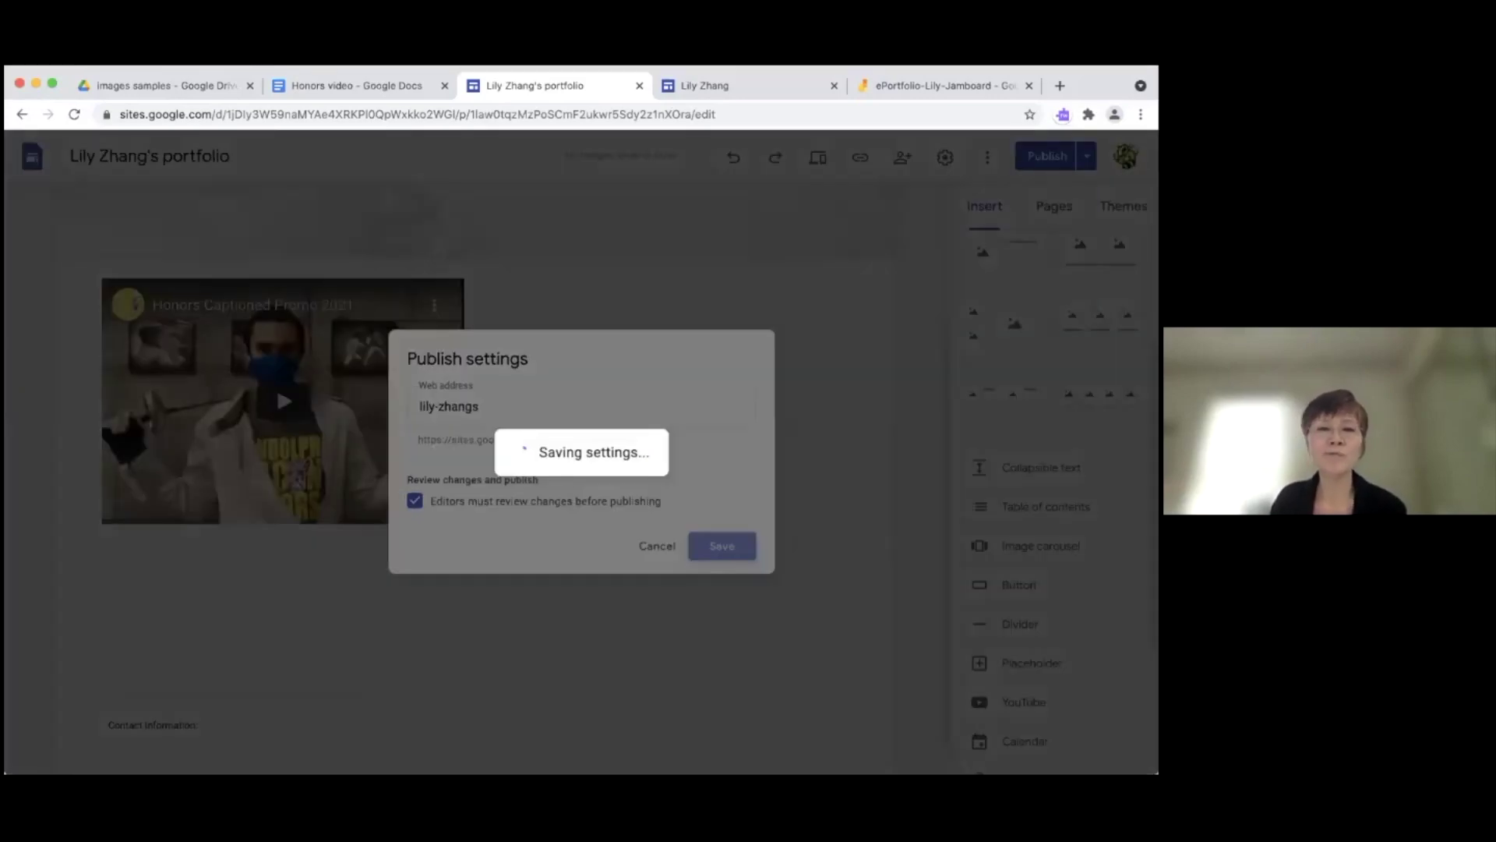